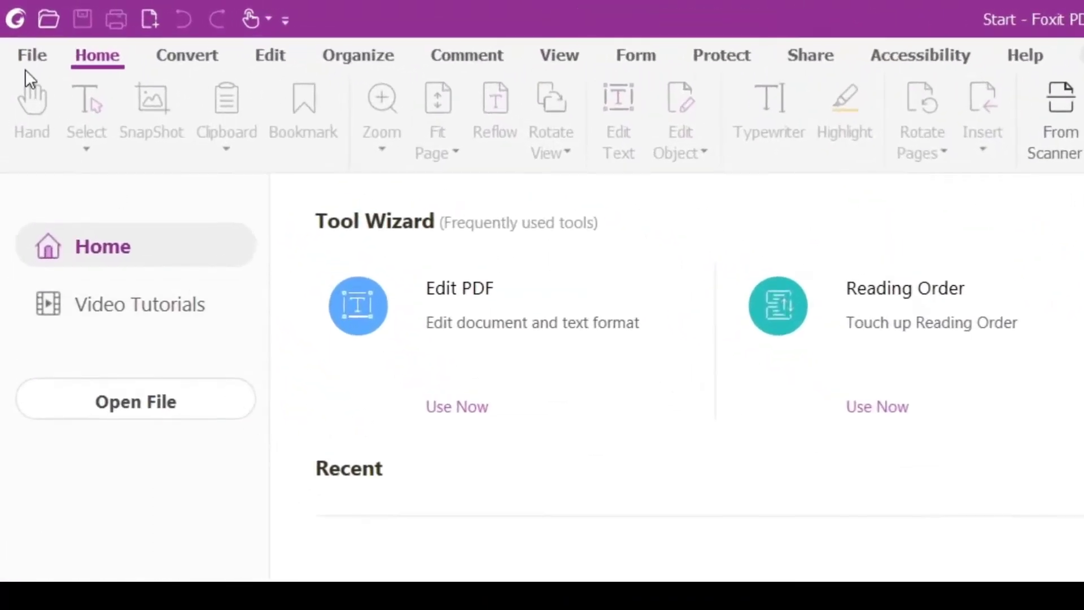
# Open the Make Accessible action from the Action Wizard's list of runnable actions
pyautogui.click(25, 65)
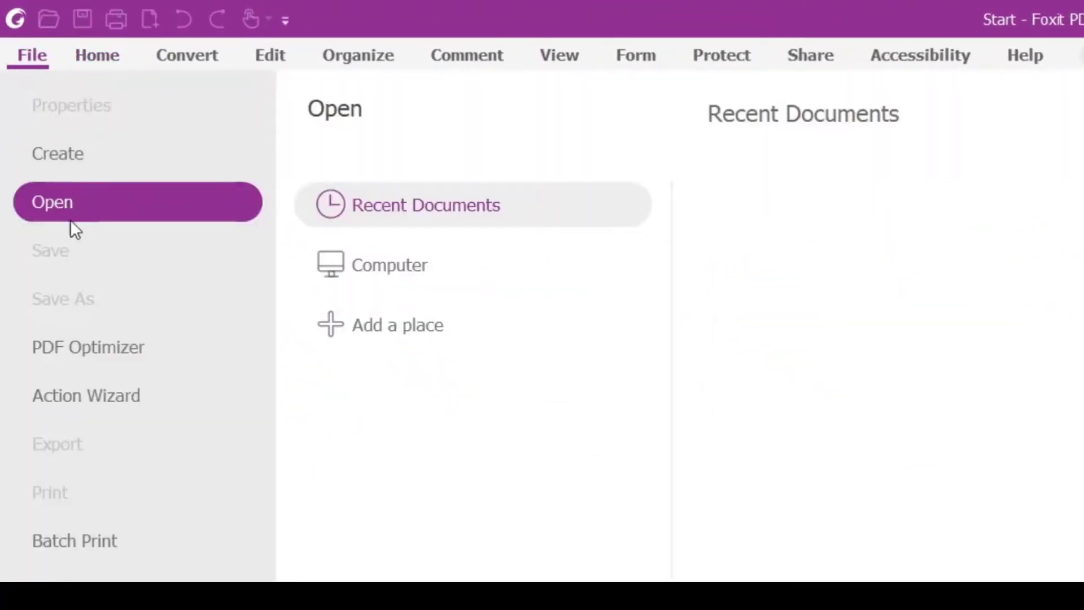
pyautogui.click(137, 390)
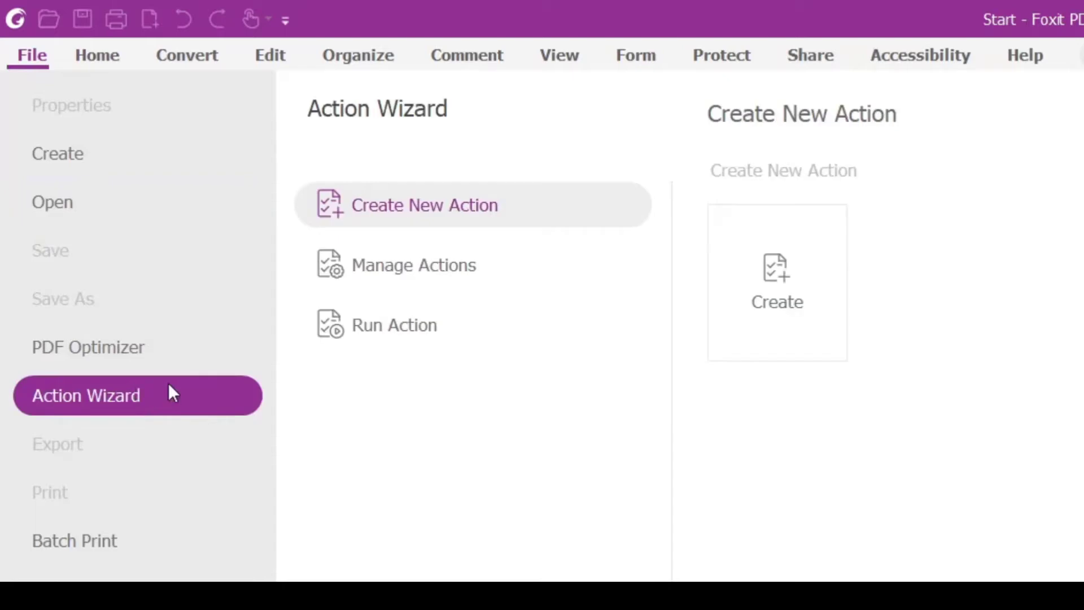
pyautogui.click(390, 328)
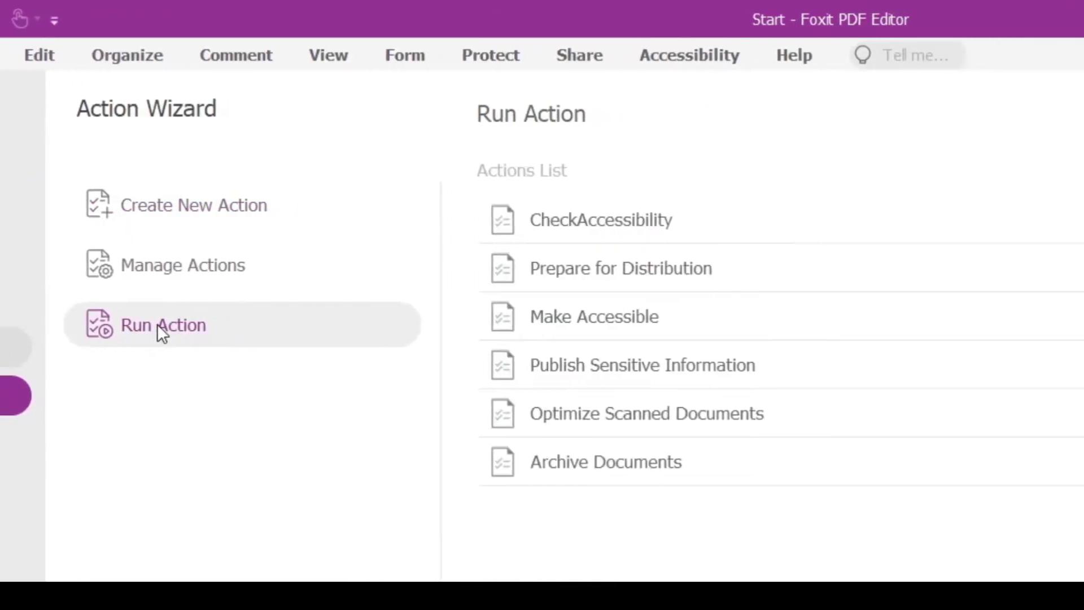
pyautogui.click(511, 314)
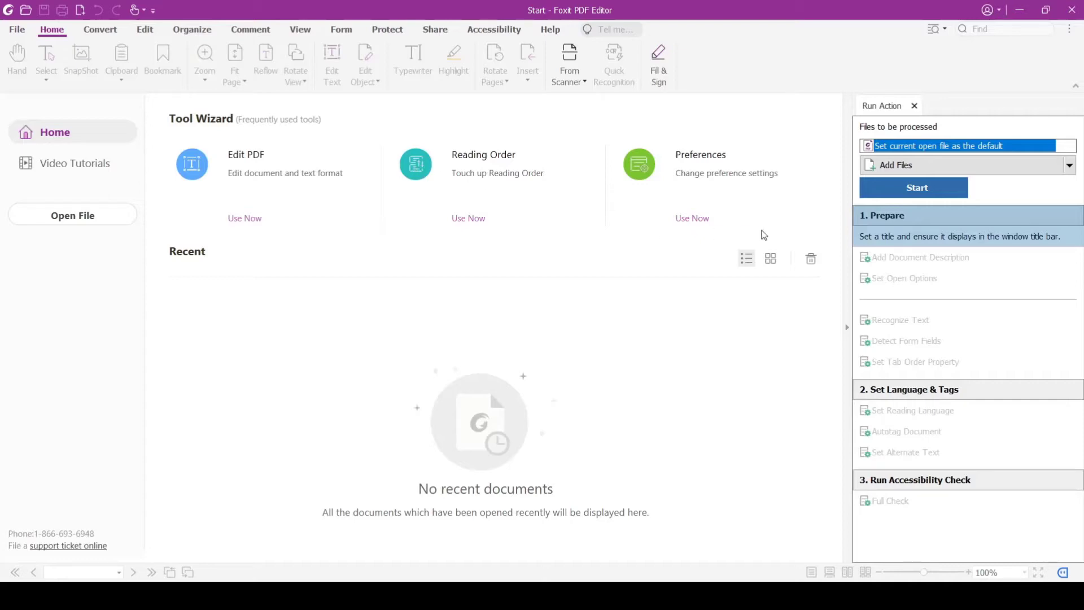
# Add Cali Wine_Napa Form from Downloads to the files to be processed and start the action
pyautogui.click(923, 174)
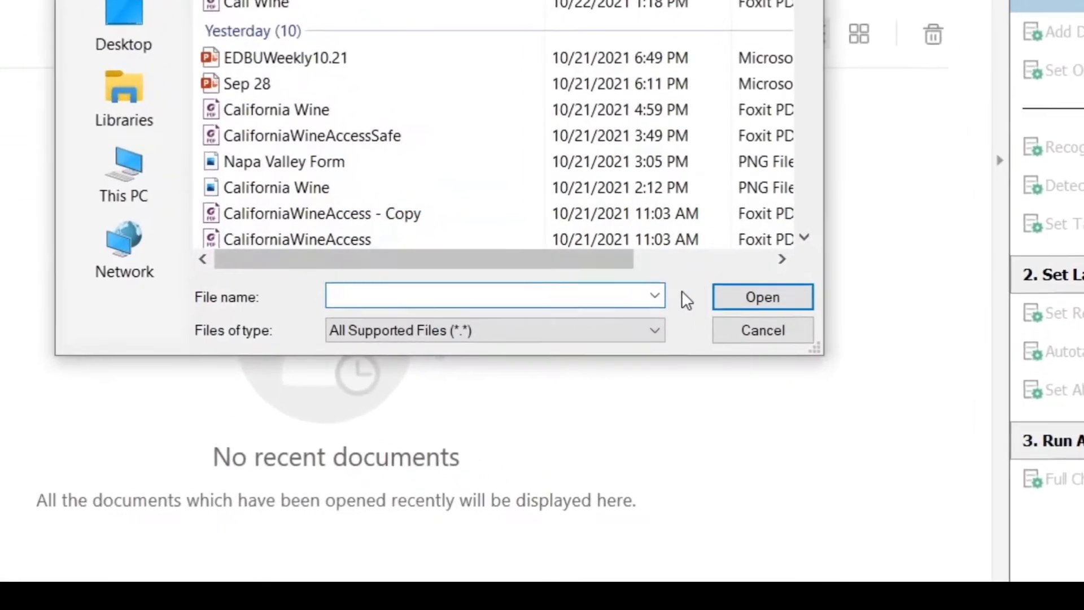
pyautogui.click(659, 334)
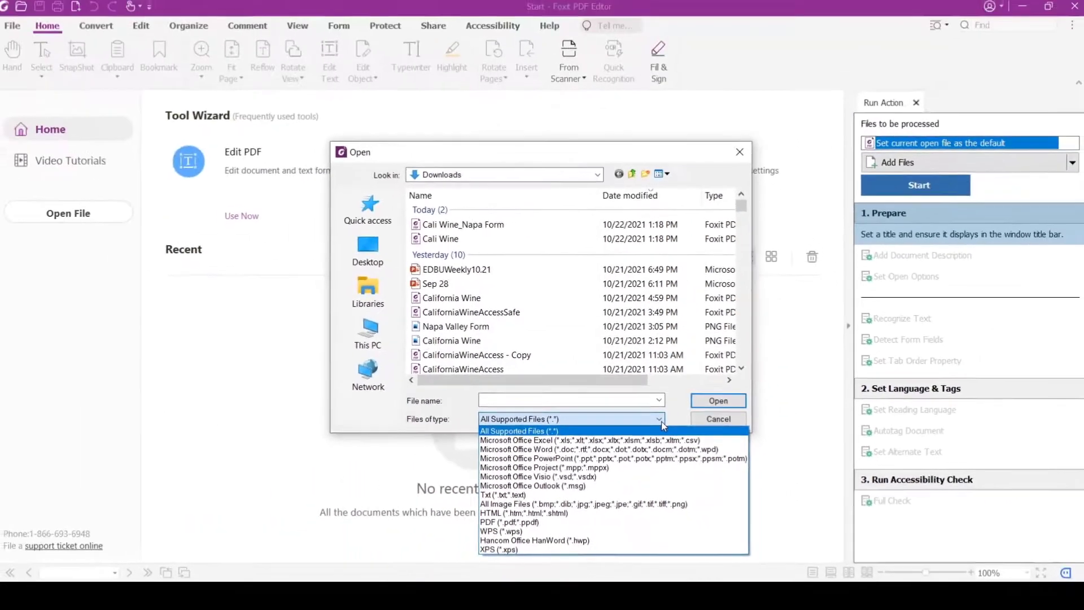
pyautogui.click(662, 422)
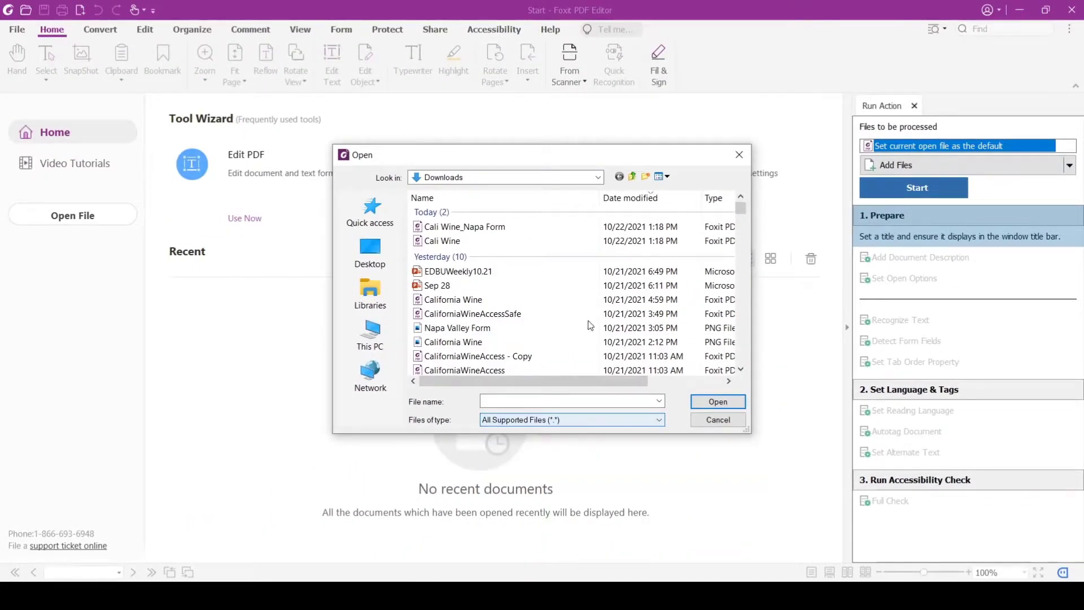
pyautogui.click(497, 227)
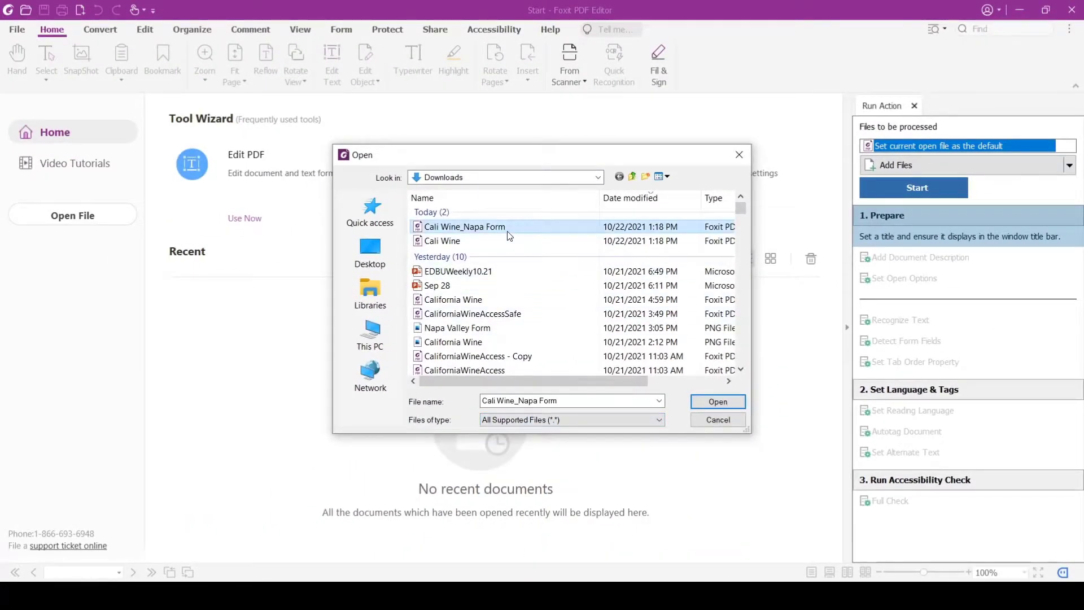
pyautogui.click(726, 405)
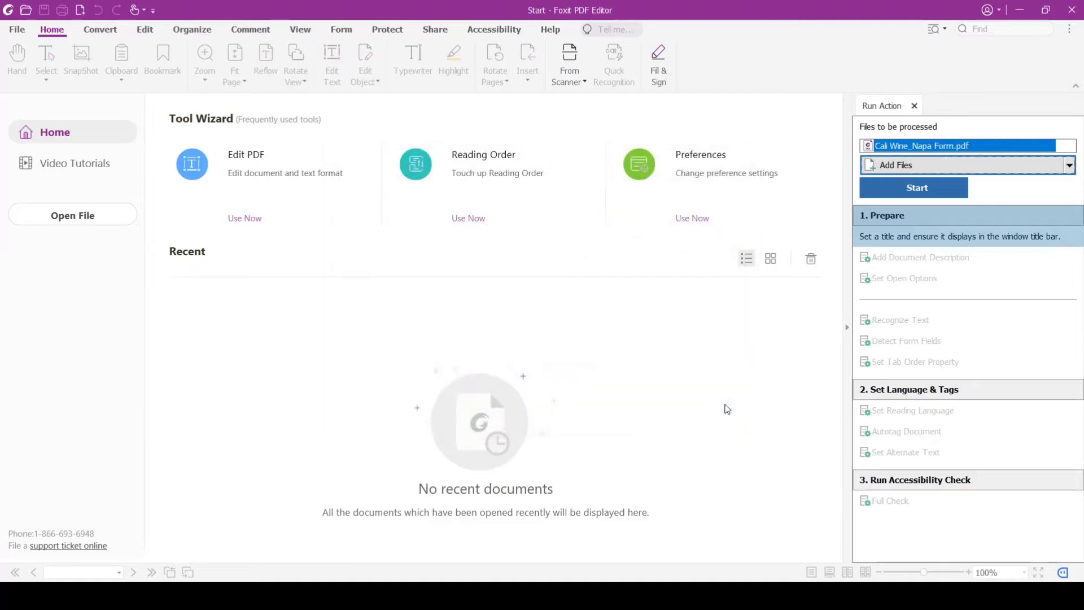
pyautogui.click(912, 192)
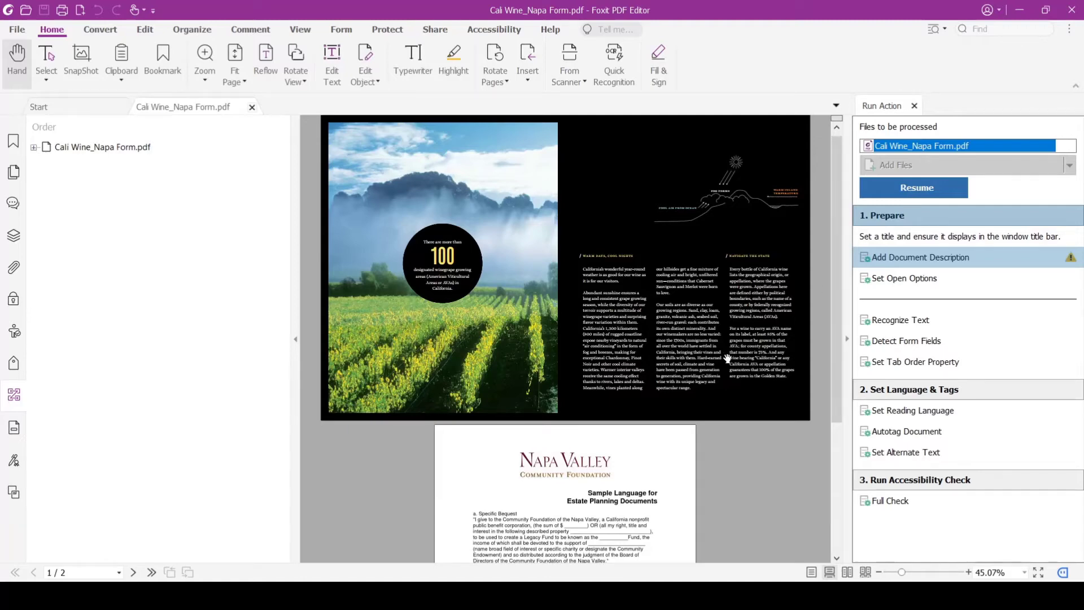
# Resume the action and set the document title to "Napa wines", leaving subject, author and keywords as they are
pyautogui.scroll(-4, 728, 358)
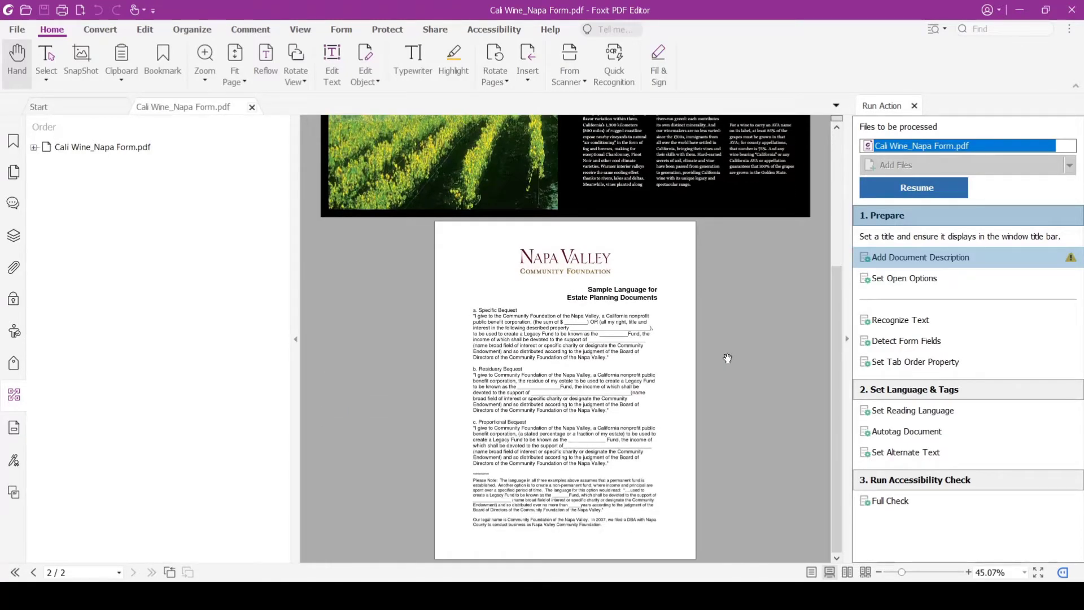
pyautogui.scroll(4, 728, 358)
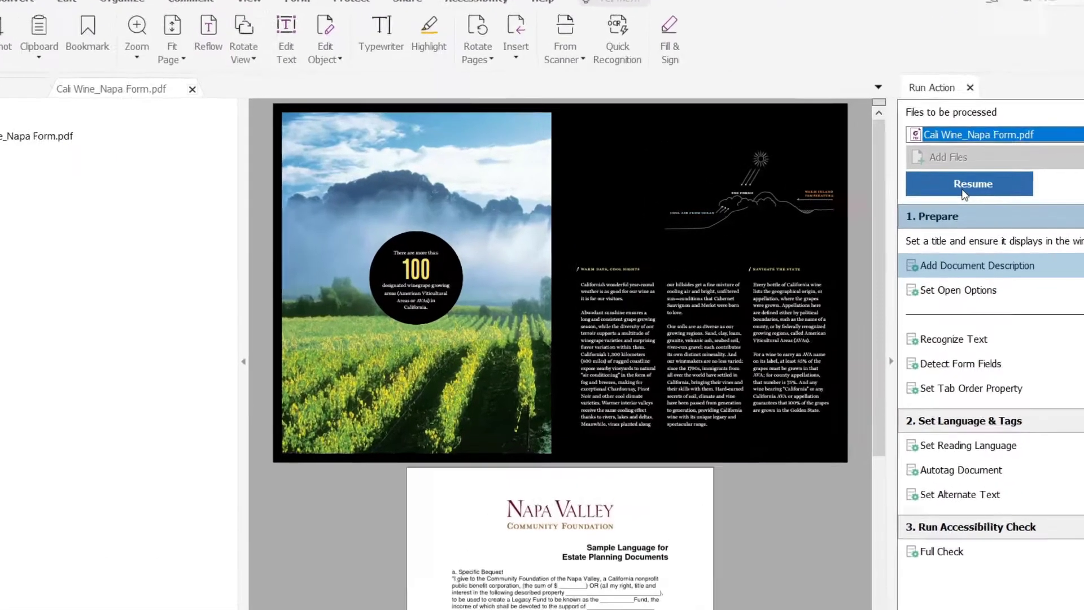
pyautogui.click(910, 194)
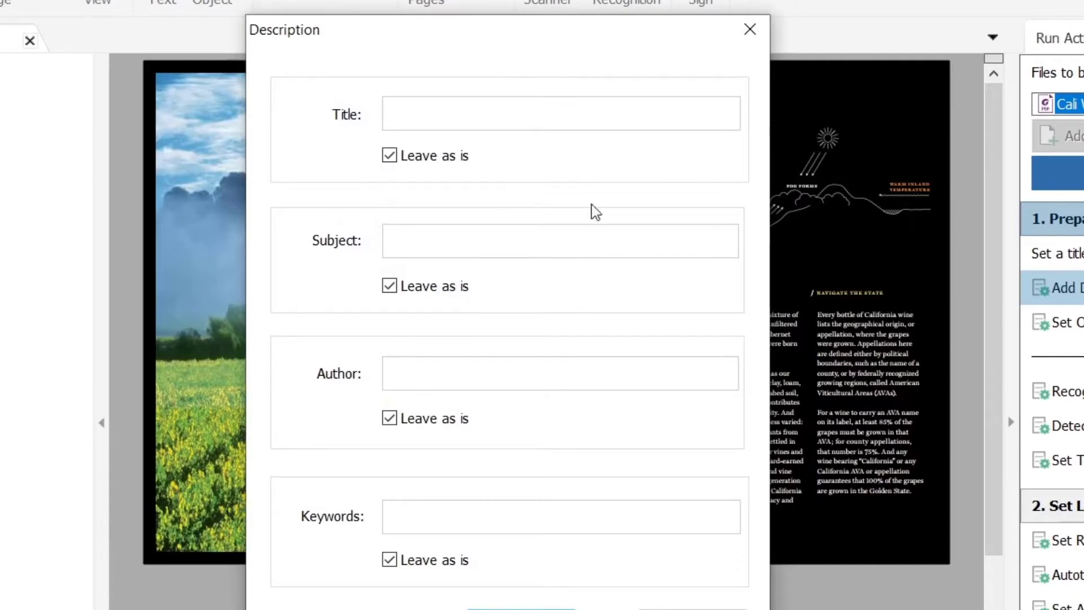
pyautogui.click(389, 155)
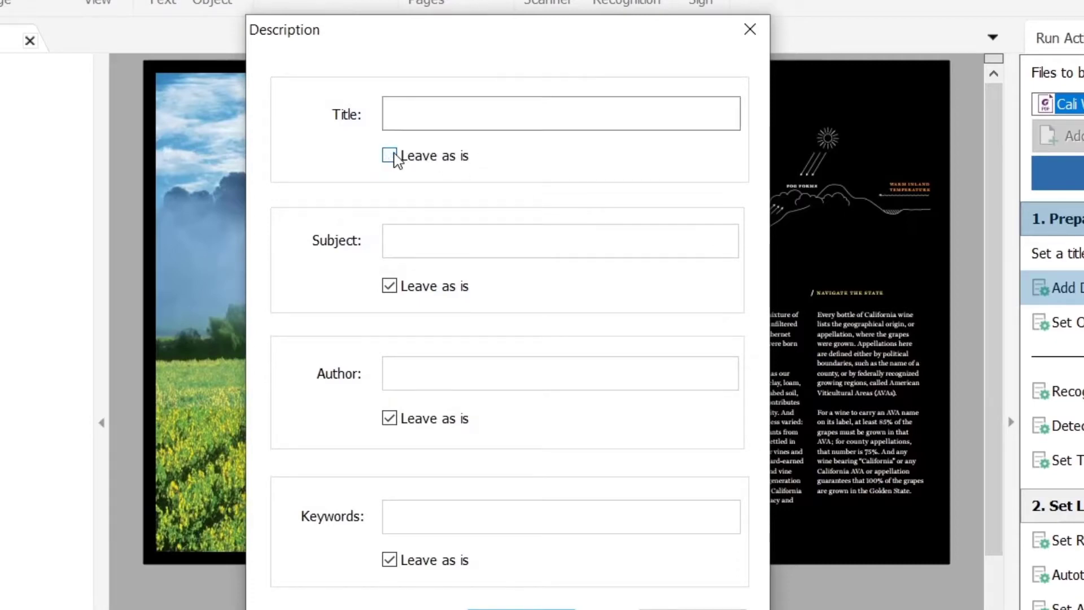
pyautogui.click(426, 120)
pyautogui.write('Napa')
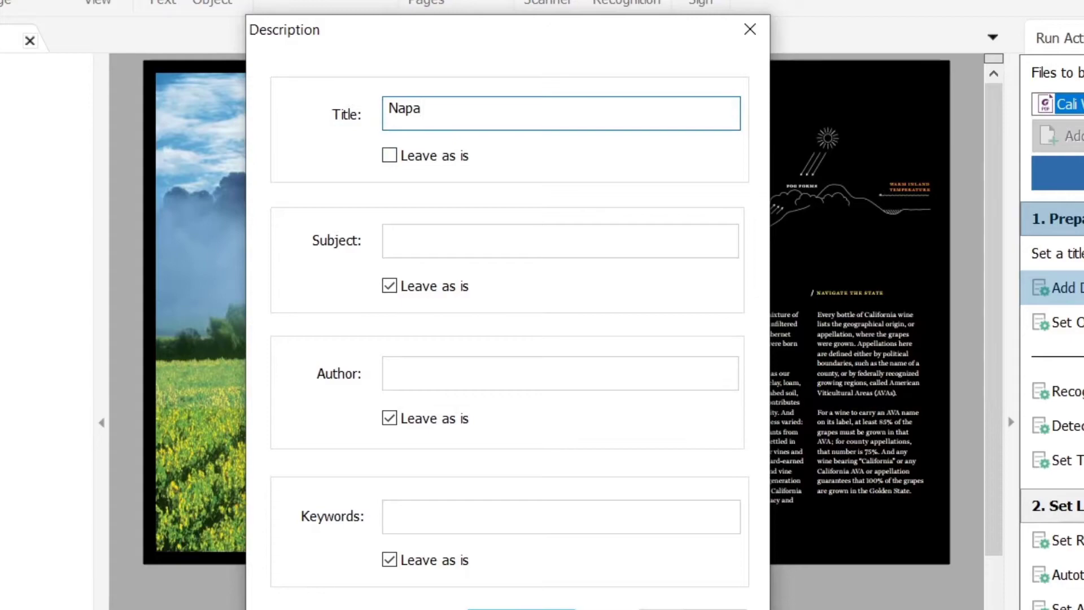
pyautogui.write(' wines')
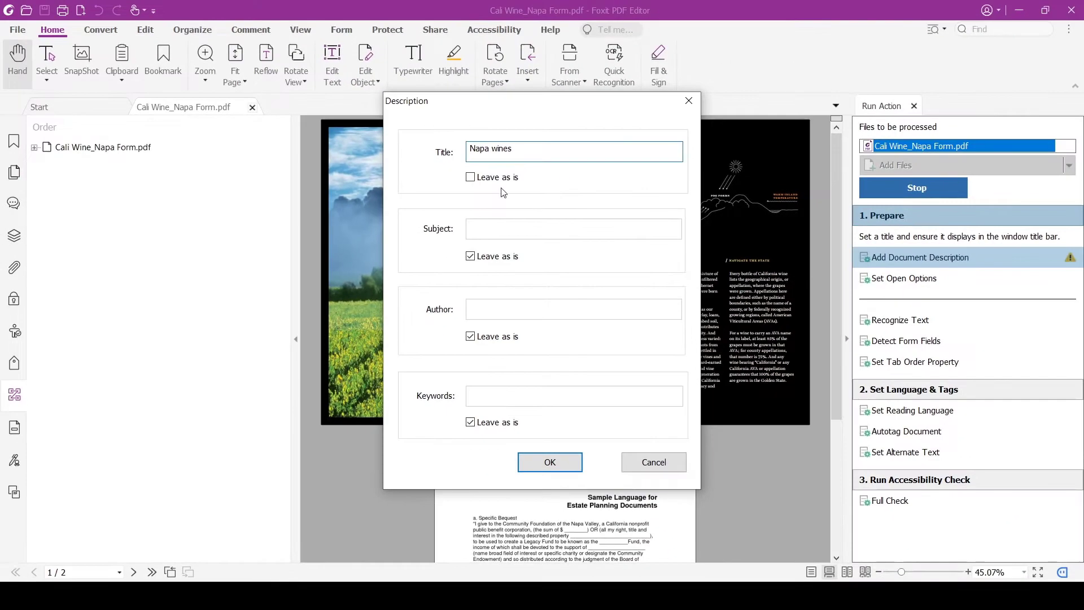
pyautogui.press('Return')
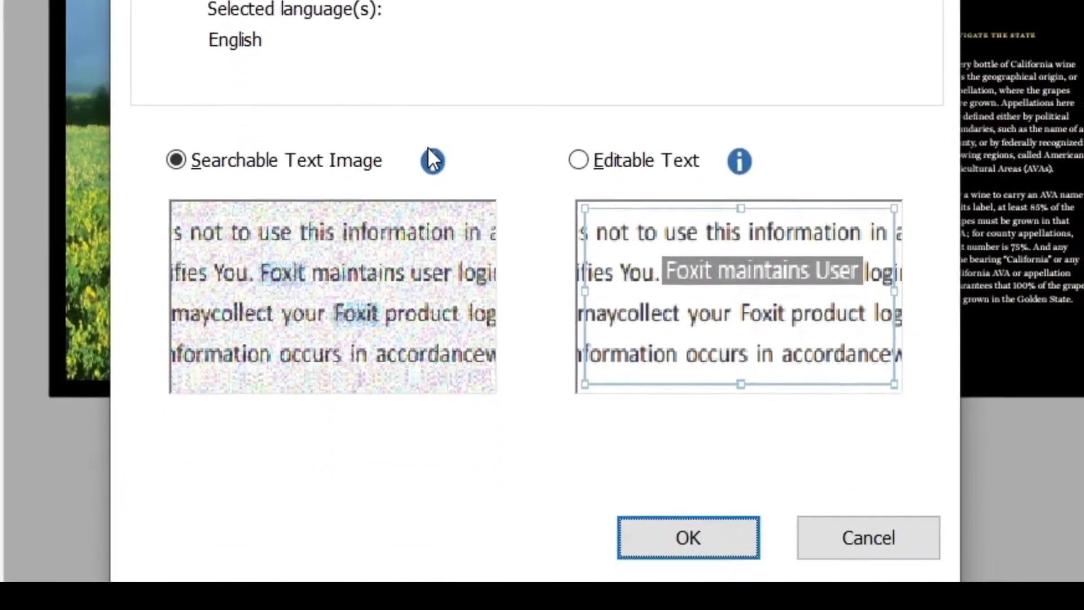
# Recognize the text as an English Searchable Text Image and detect form fields for a fillable form
pyautogui.moveTo(432, 134)
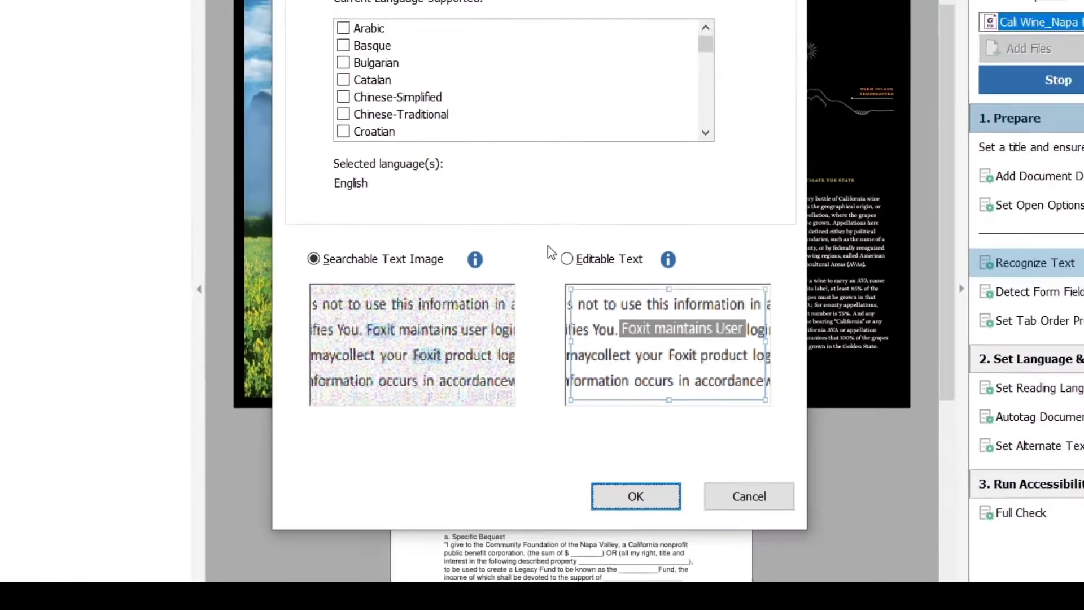
pyautogui.press('Return')
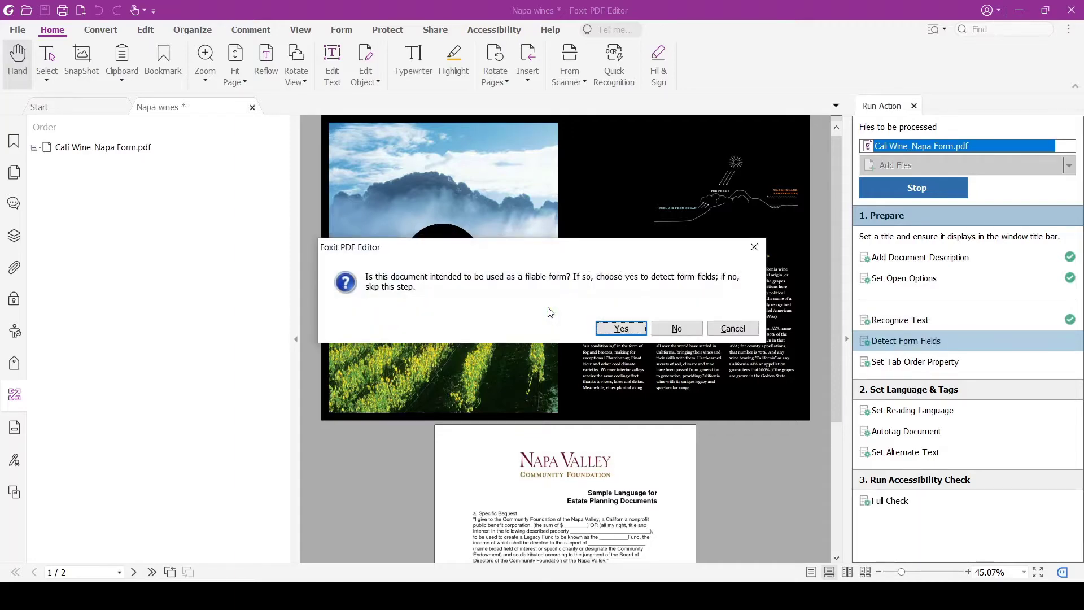
pyautogui.click(621, 329)
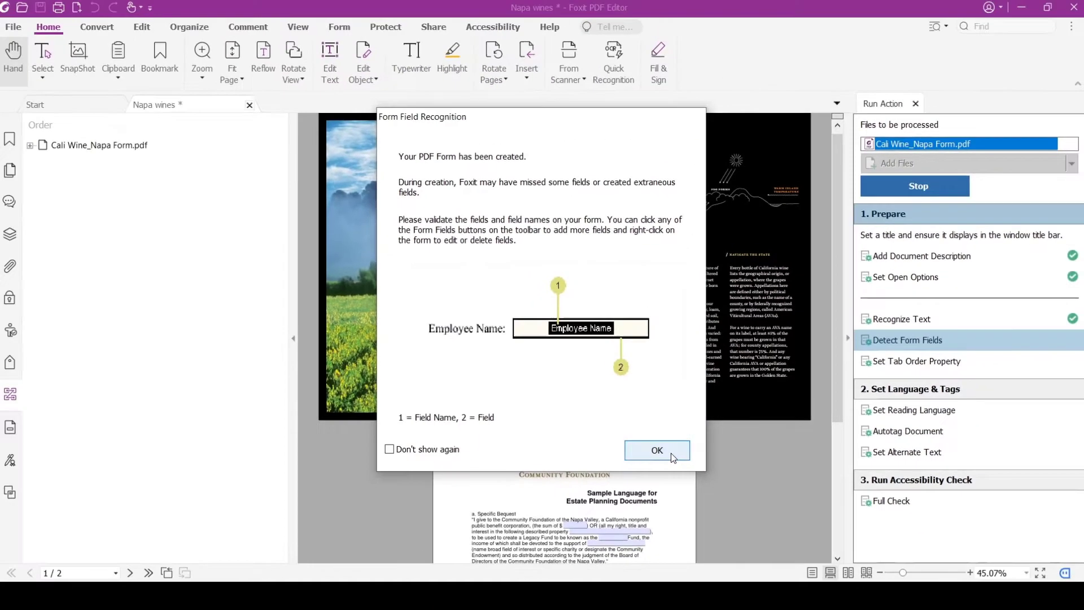
pyautogui.click(658, 450)
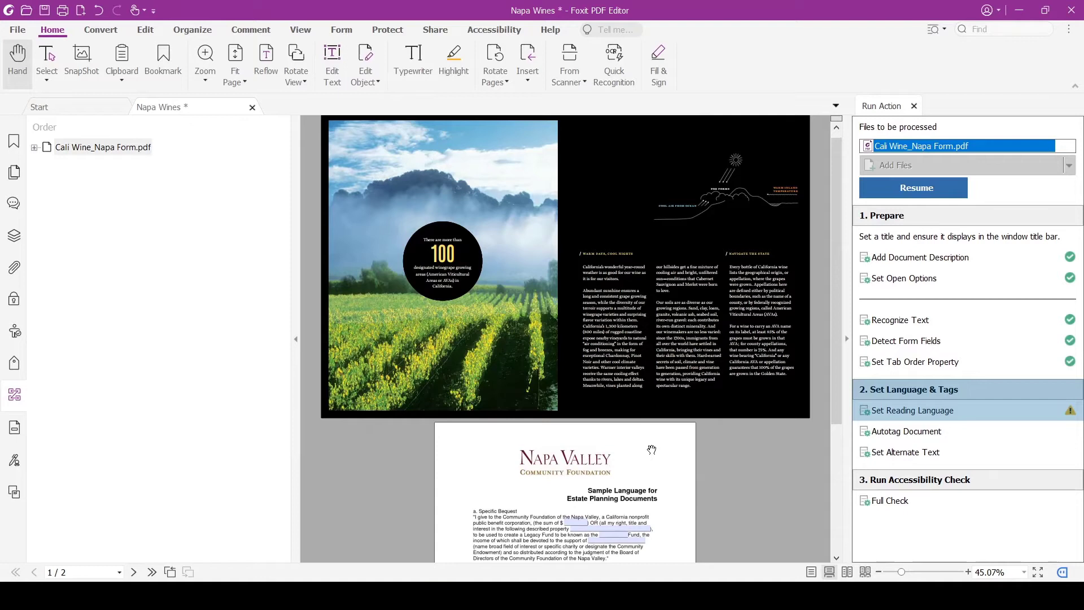
# Rename the sum text field in the Specific Bequest paragraph on page 2 as "Sum of Donation"
pyautogui.scroll(-4, 652, 449)
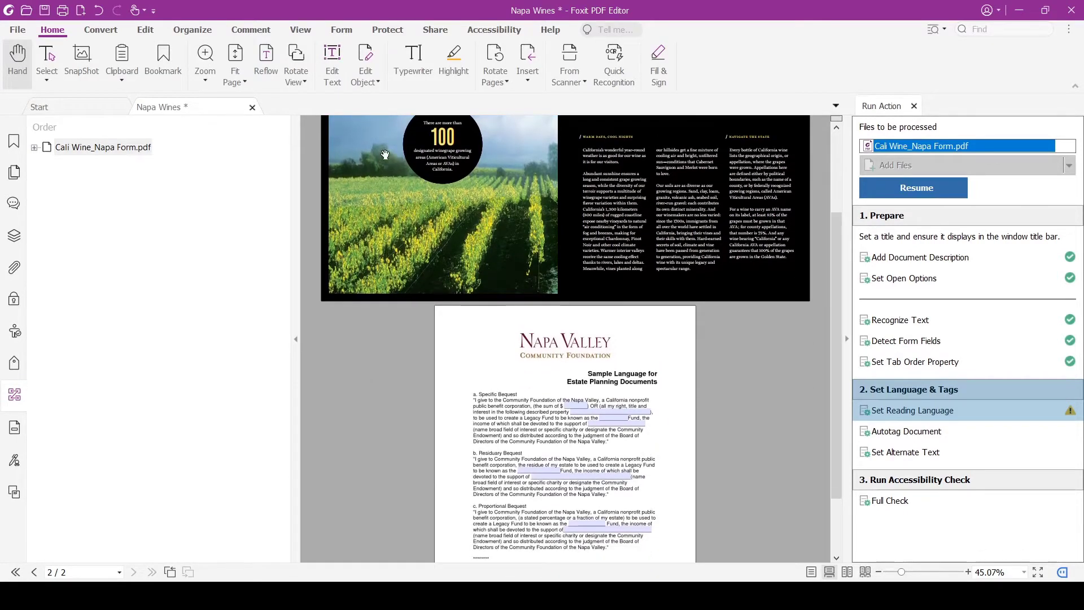
pyautogui.click(336, 30)
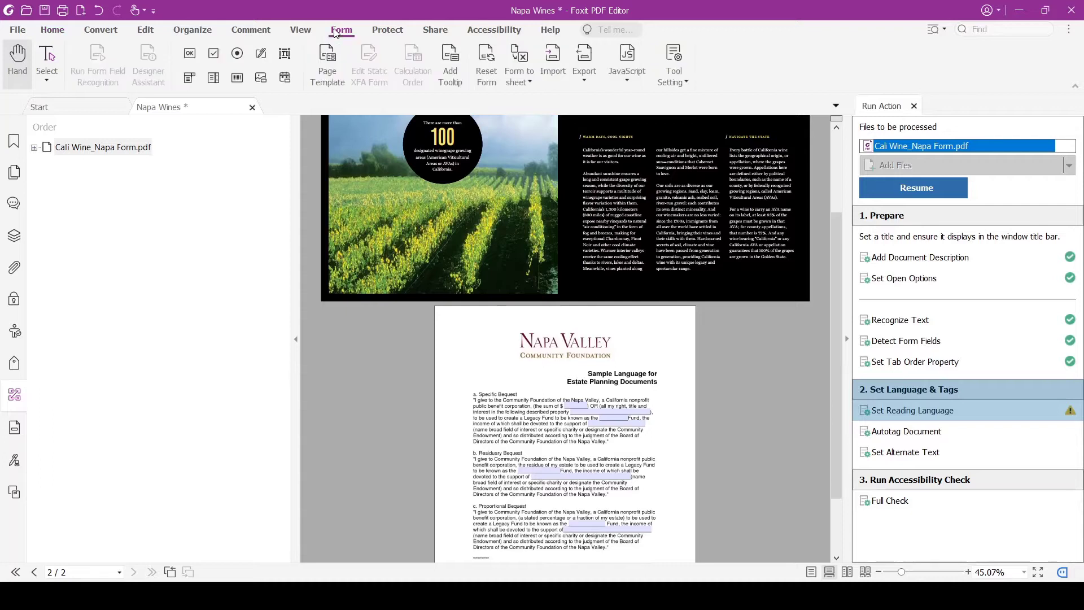
pyautogui.click(285, 55)
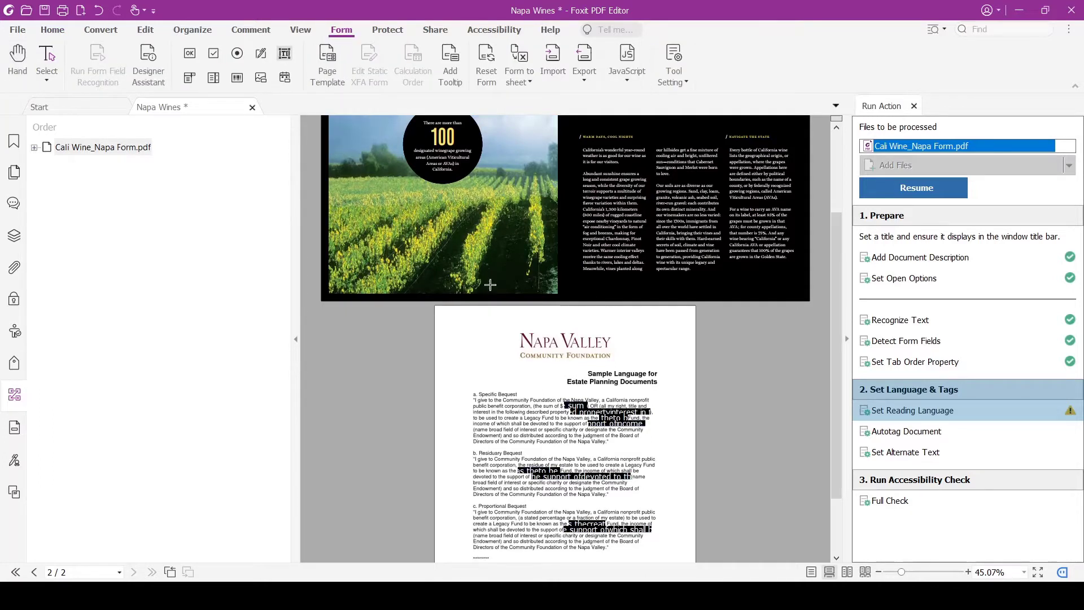
pyautogui.click(576, 405)
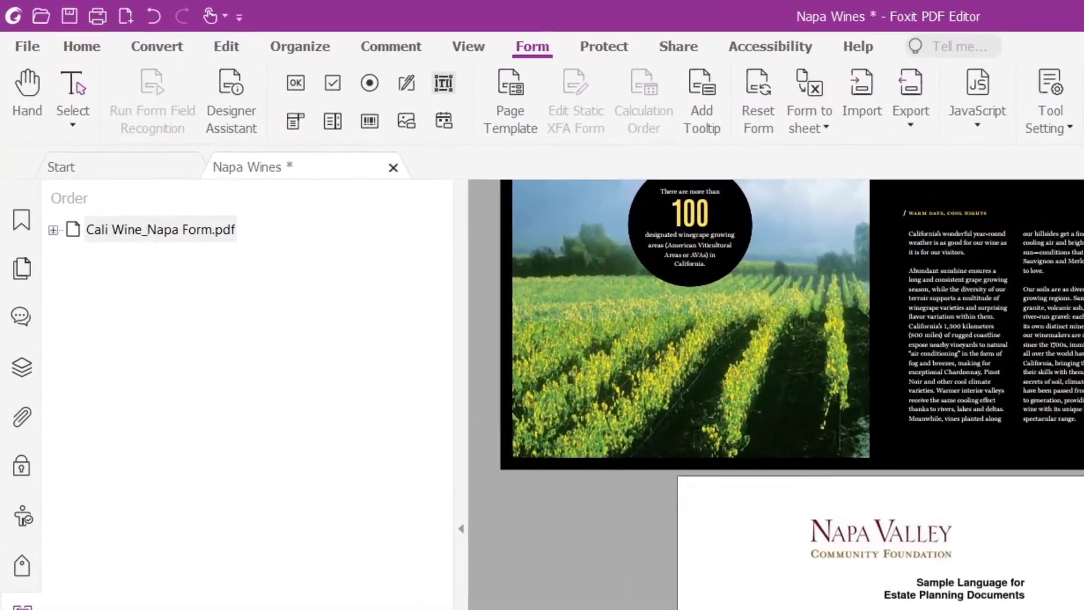
pyautogui.doubleClick(667, 469)
pyautogui.write('Sum of Donation')
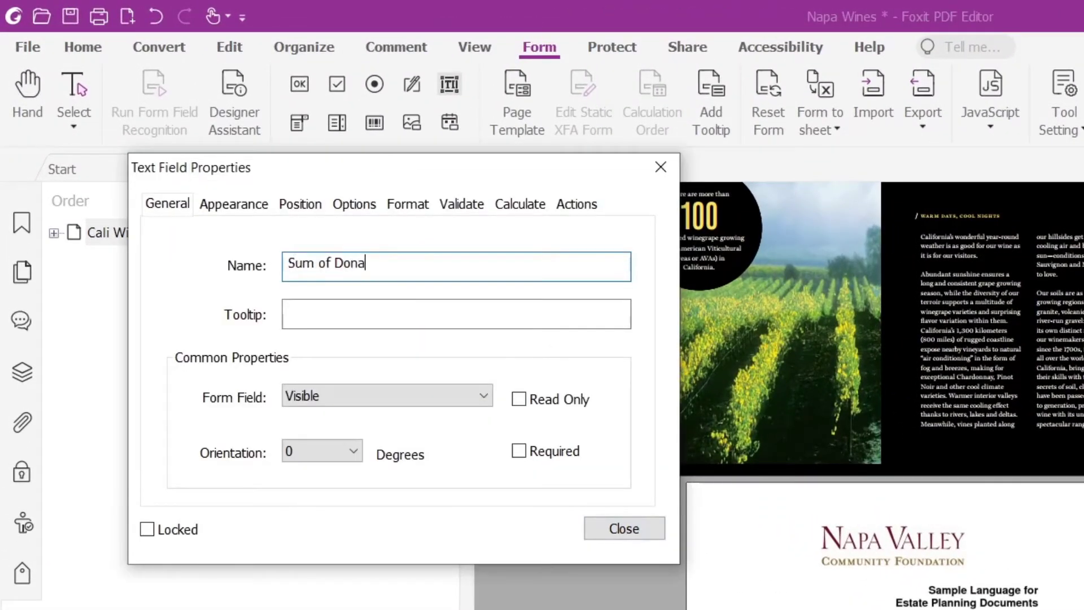
# Set the donation field's tooltip to "Input donation sum" and close its properties
pyautogui.click(292, 311)
pyautogui.write('This')
pyautogui.press('BackSpace')
pyautogui.press('BackSpace')
pyautogui.press('BackSpace')
pyautogui.press('BackSpace')
pyautogui.write('Input donation sum')
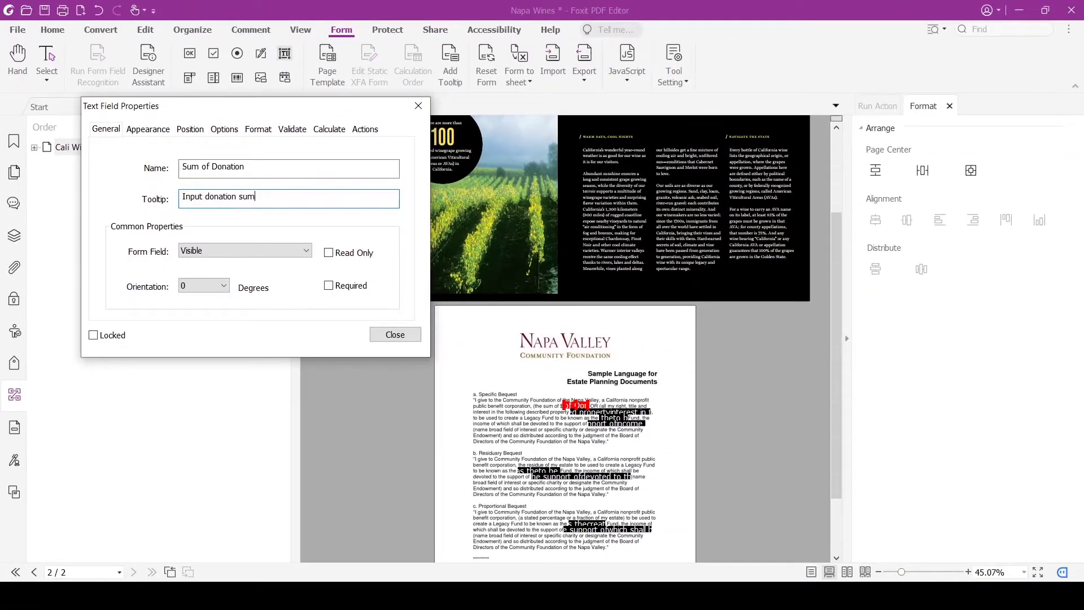
pyautogui.press('Return')
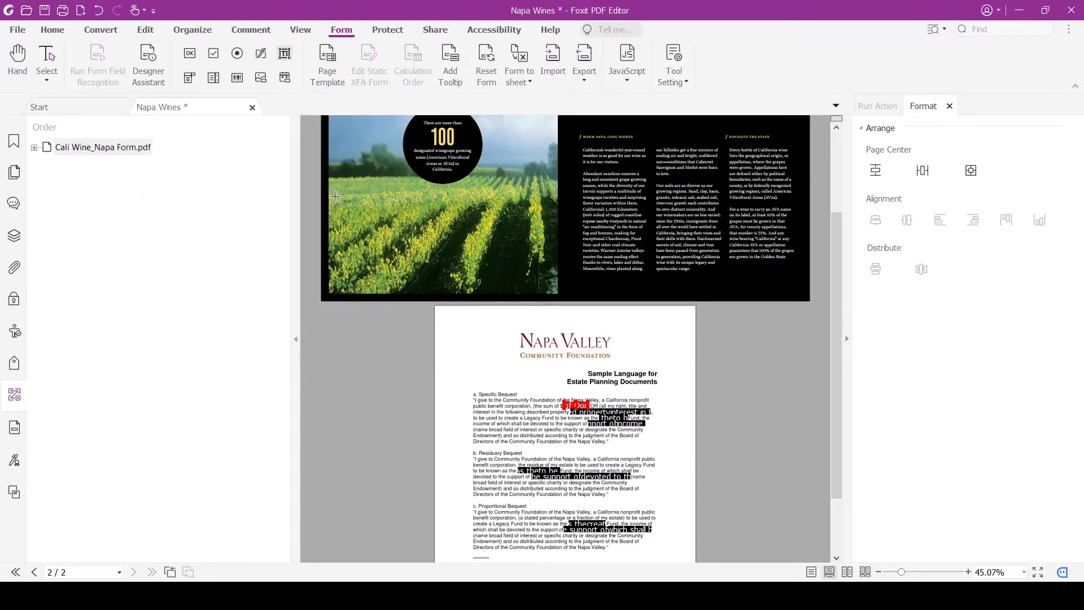
# Leave form field editing and set the document's reading language to English
pyautogui.click(17, 57)
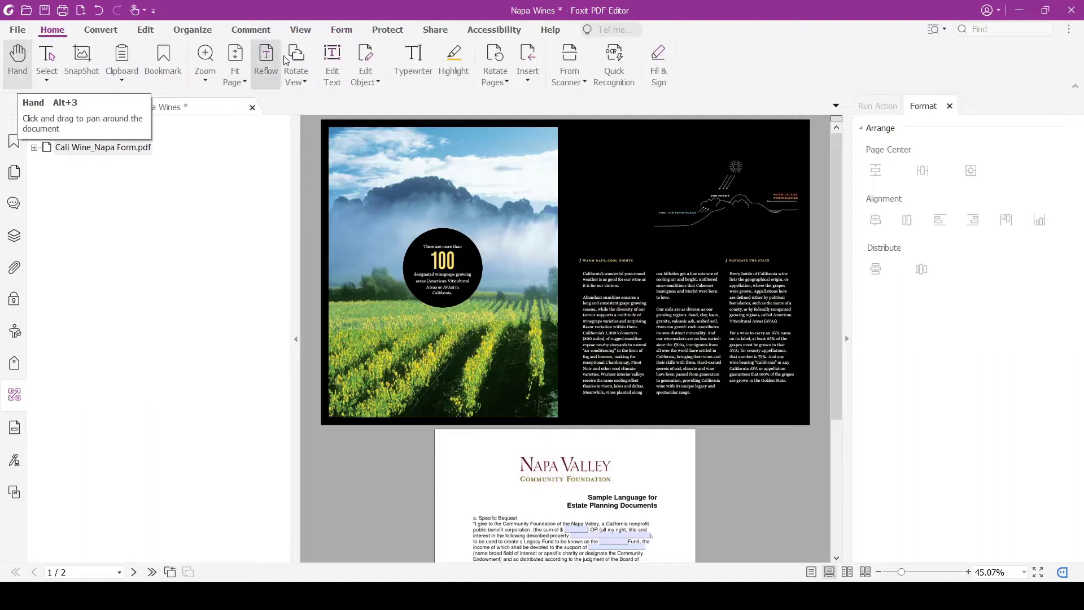
pyautogui.click(950, 106)
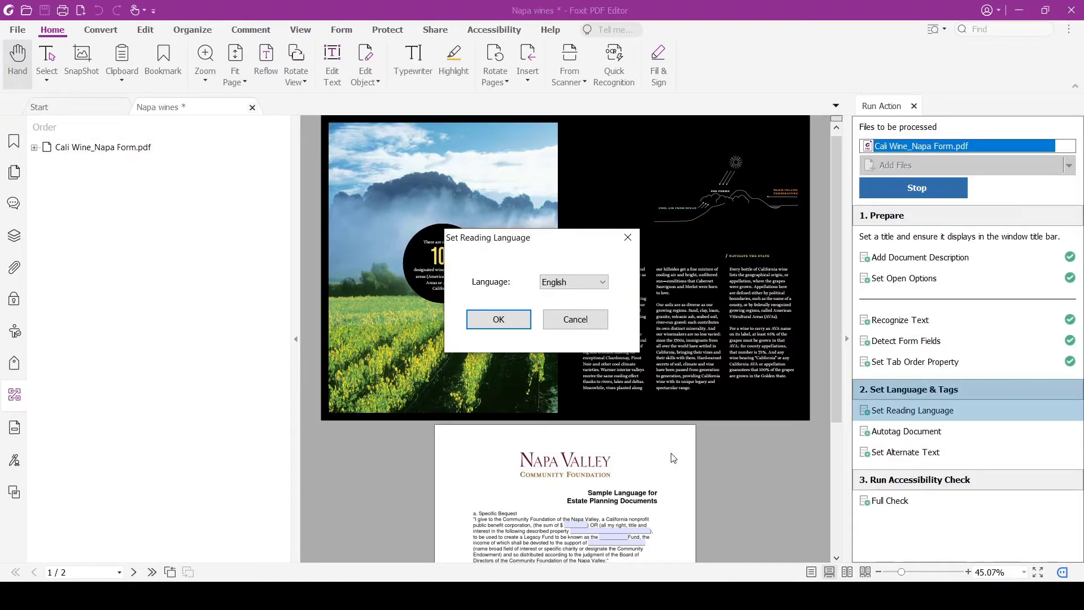
pyautogui.click(499, 319)
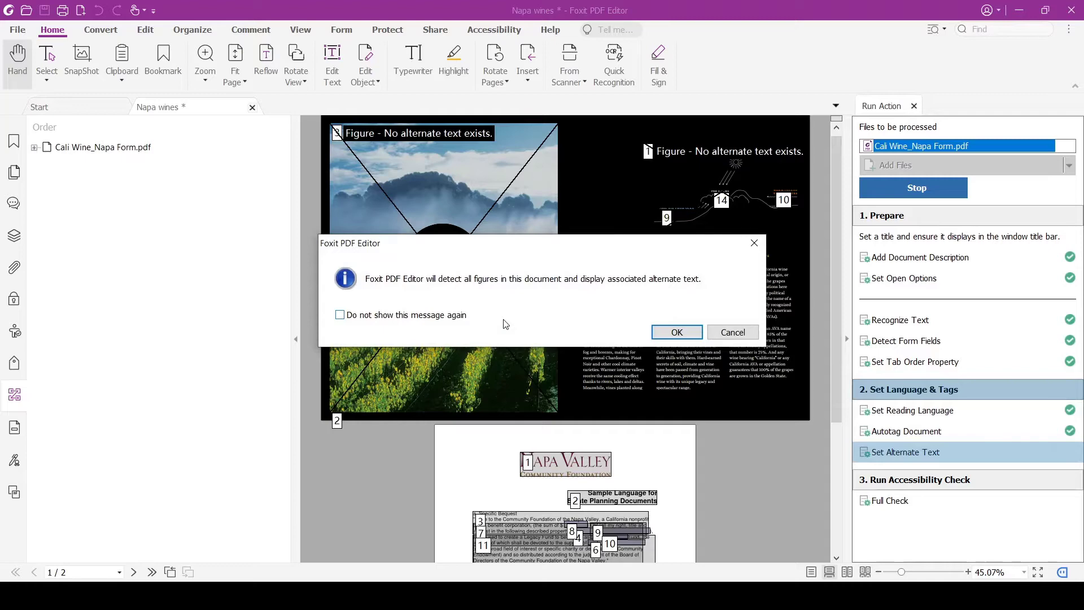
# Give the weather diagram the alternate text "Valley Weather" and the landscape photo "Vineyards", and save both
pyautogui.click(671, 340)
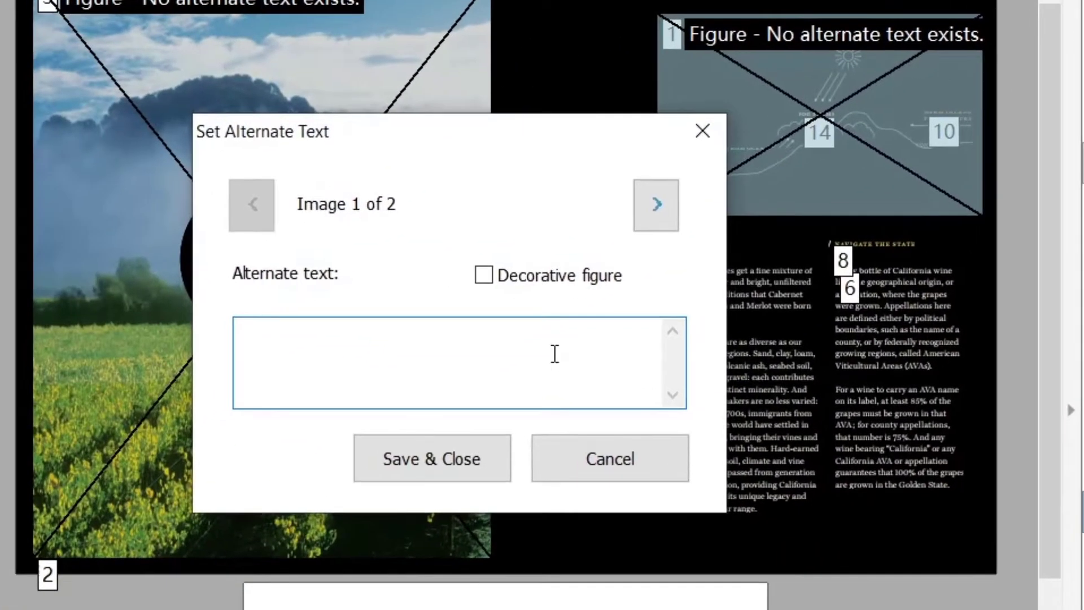
pyautogui.write('Valley Weather')
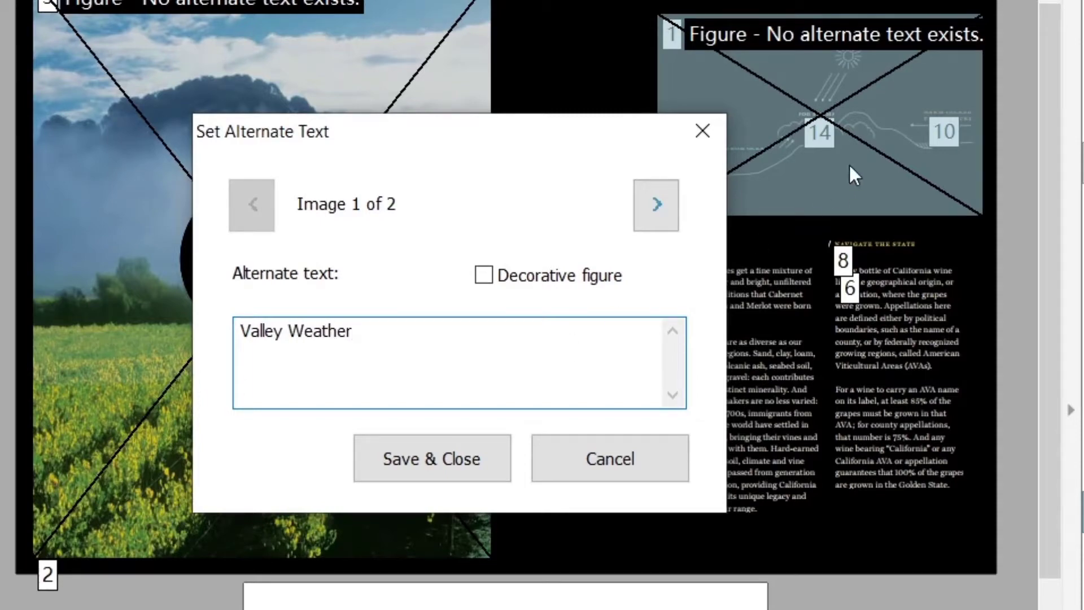
pyautogui.click(657, 204)
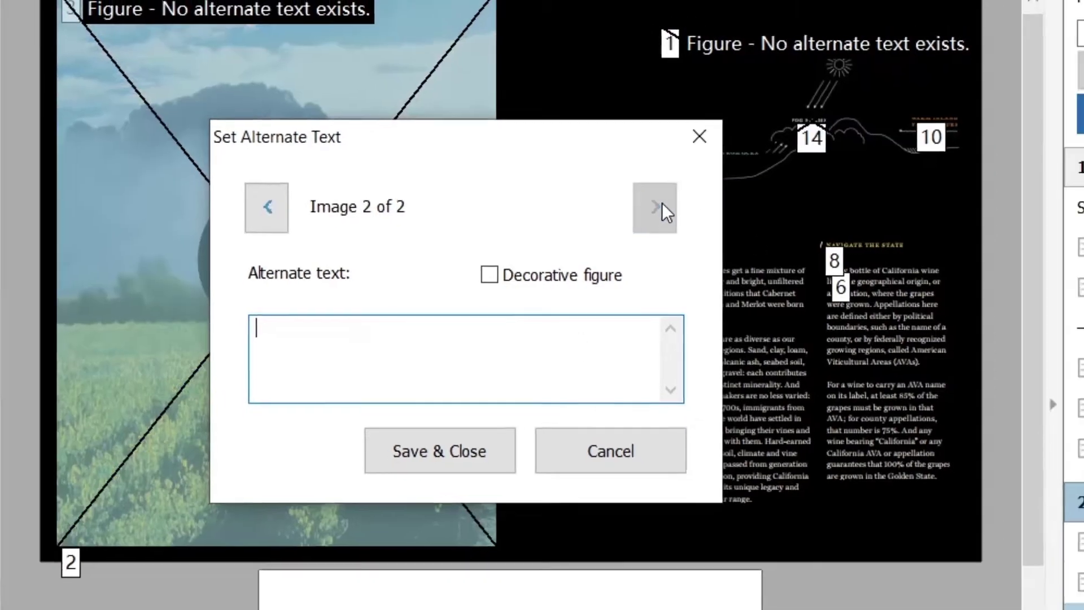
pyautogui.write('Vineyards')
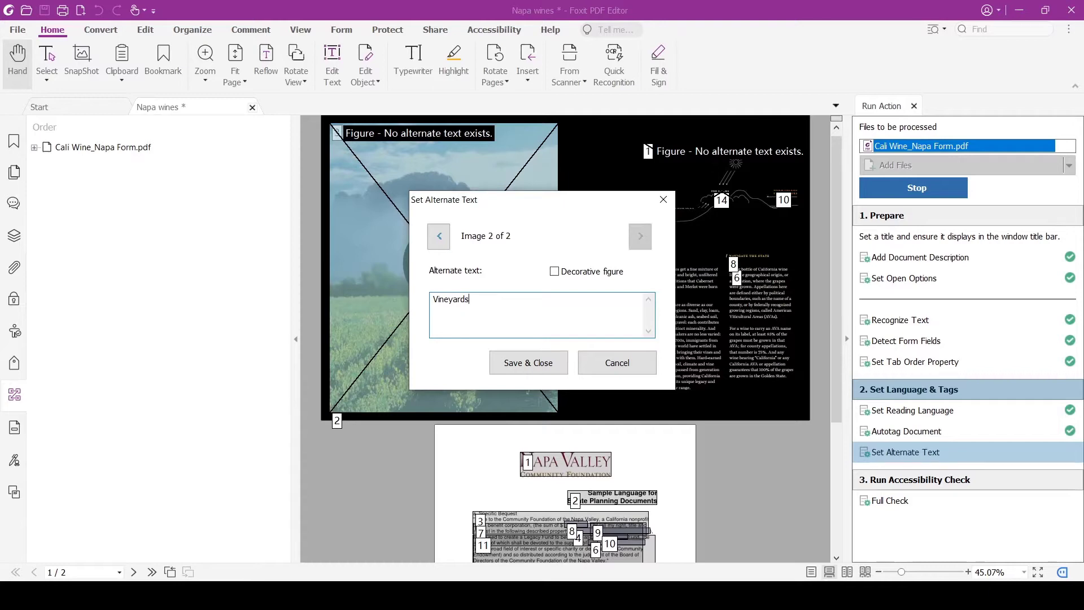
pyautogui.click(541, 367)
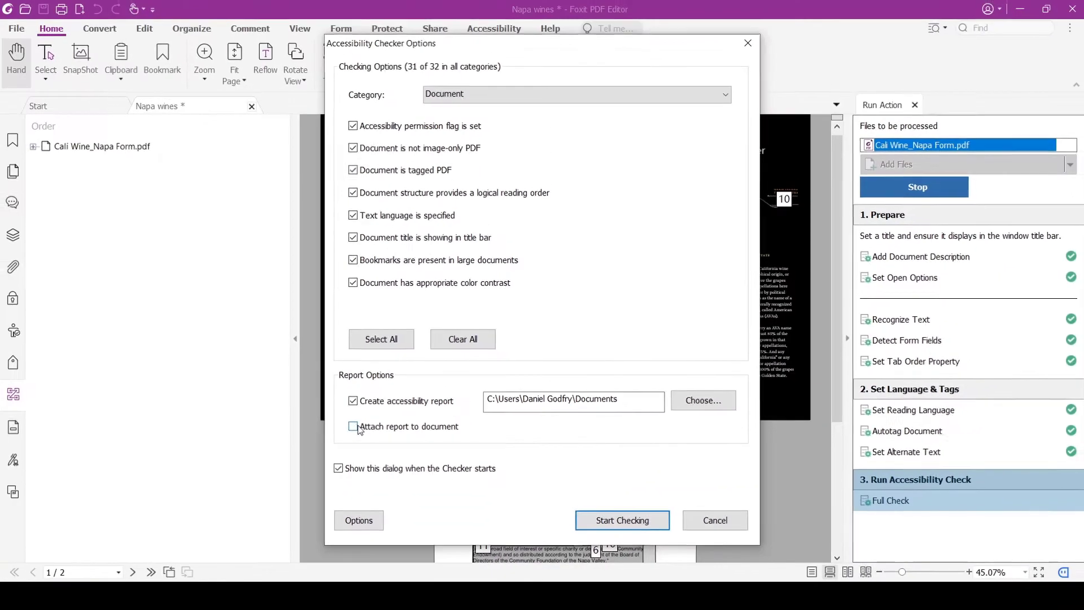
# Run the full accessibility check with the report attached to the document and expand the Document issues in the results
pyautogui.click(177, 291)
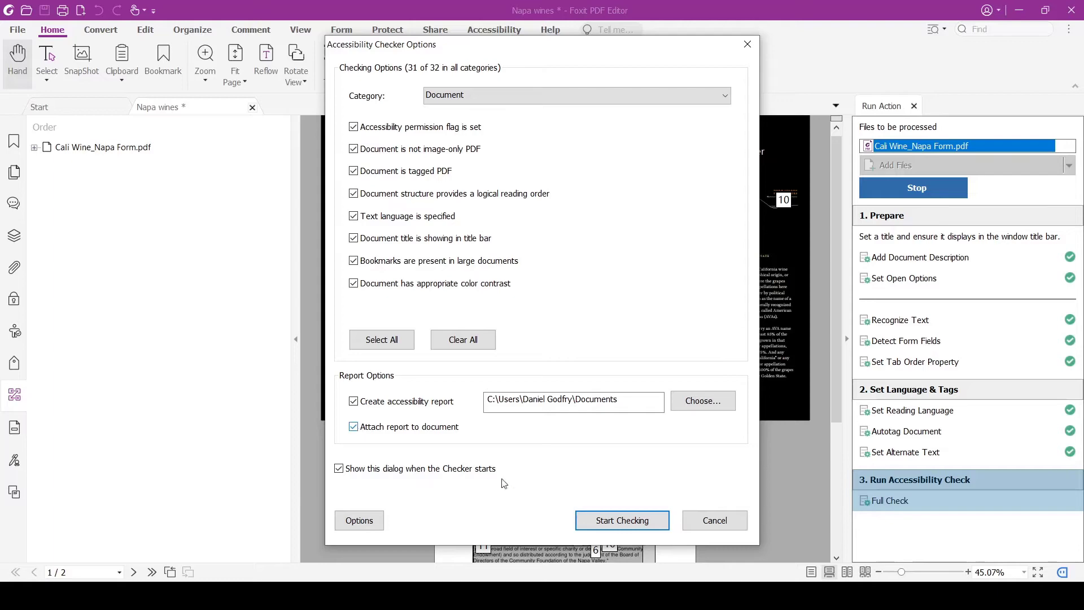
pyautogui.click(626, 521)
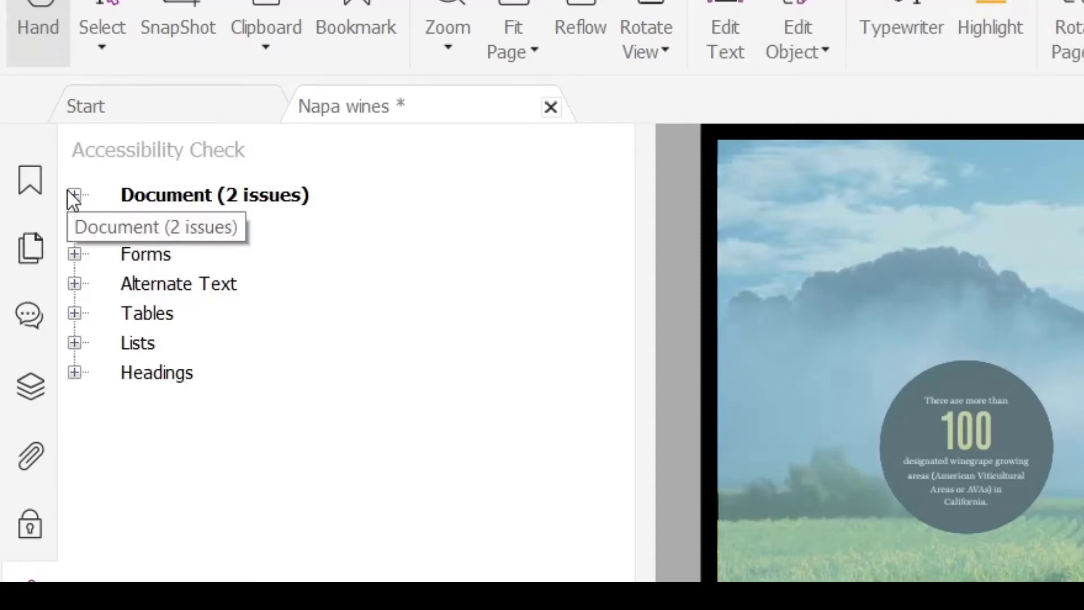
pyautogui.click(74, 195)
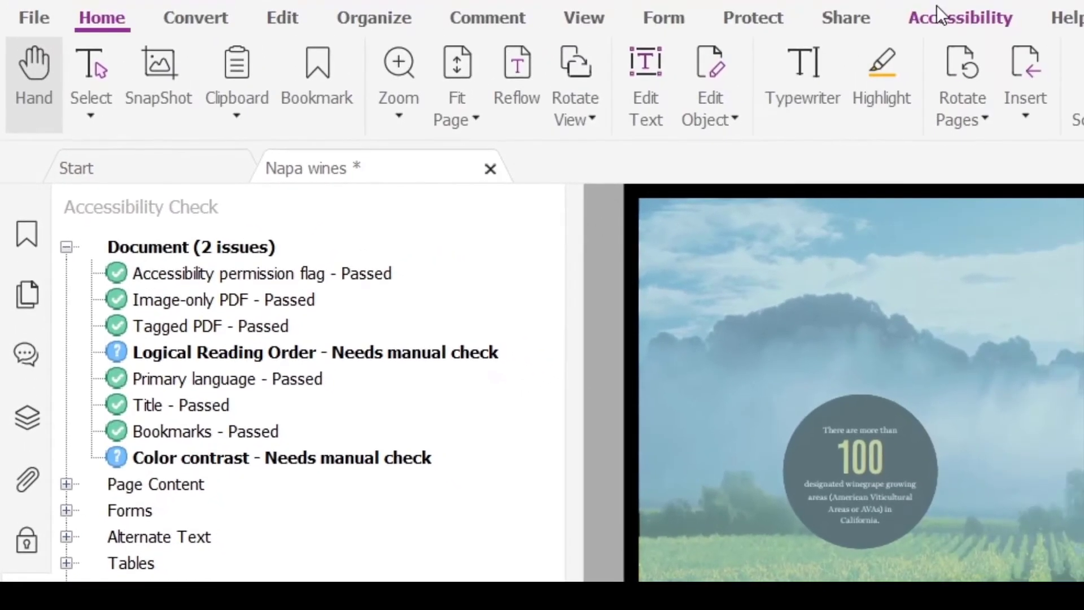
# In the reading order of Page 1, move "/navigate the state" directly before the "Every bottle of California wine" paragraph and close the reading order tool
pyautogui.click(937, 12)
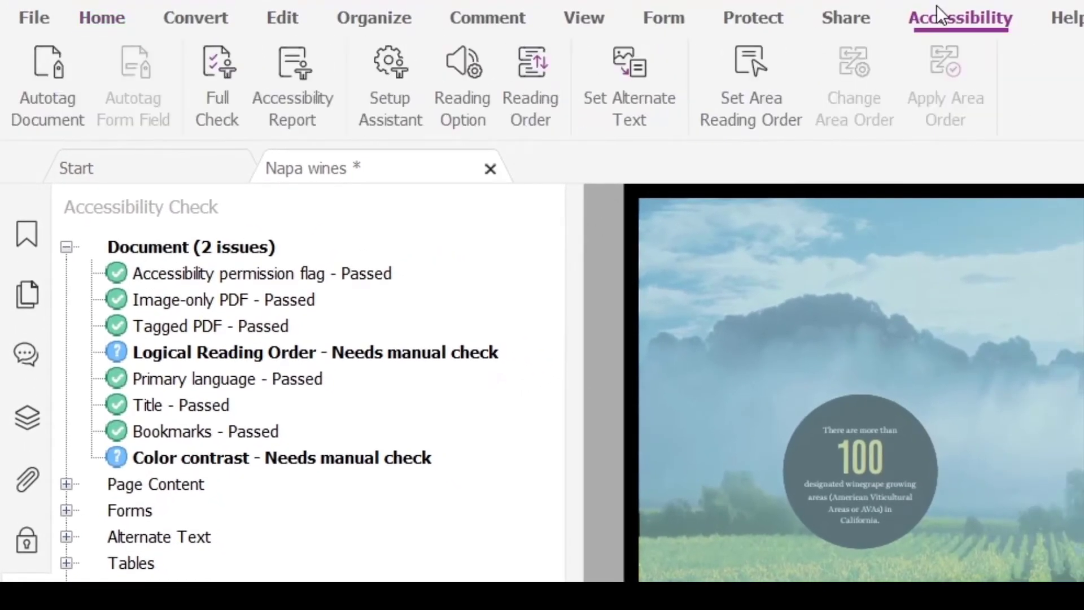
pyautogui.click(552, 82)
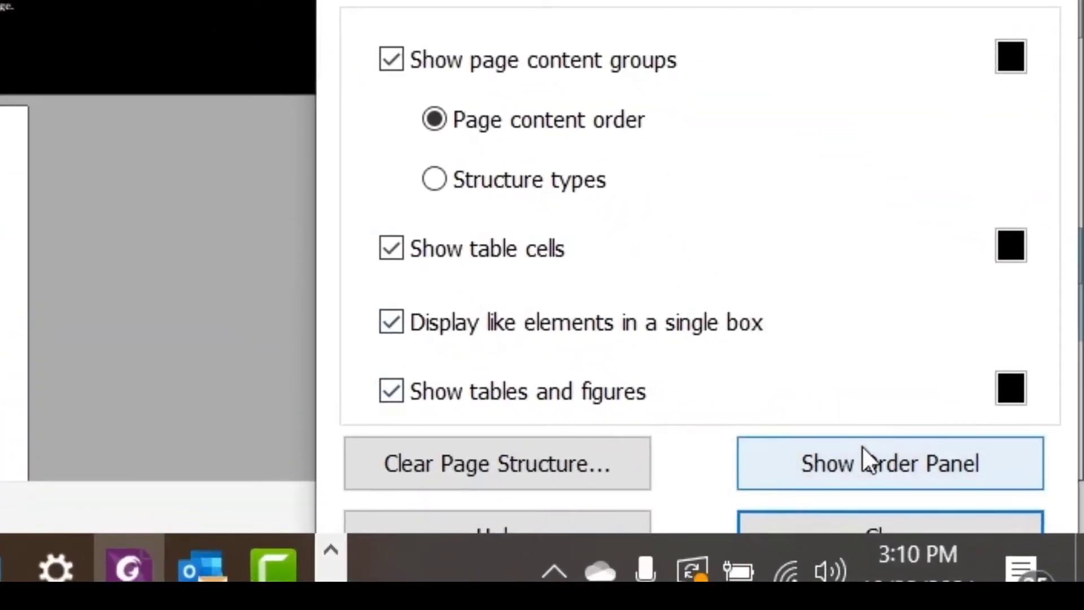
pyautogui.click(862, 445)
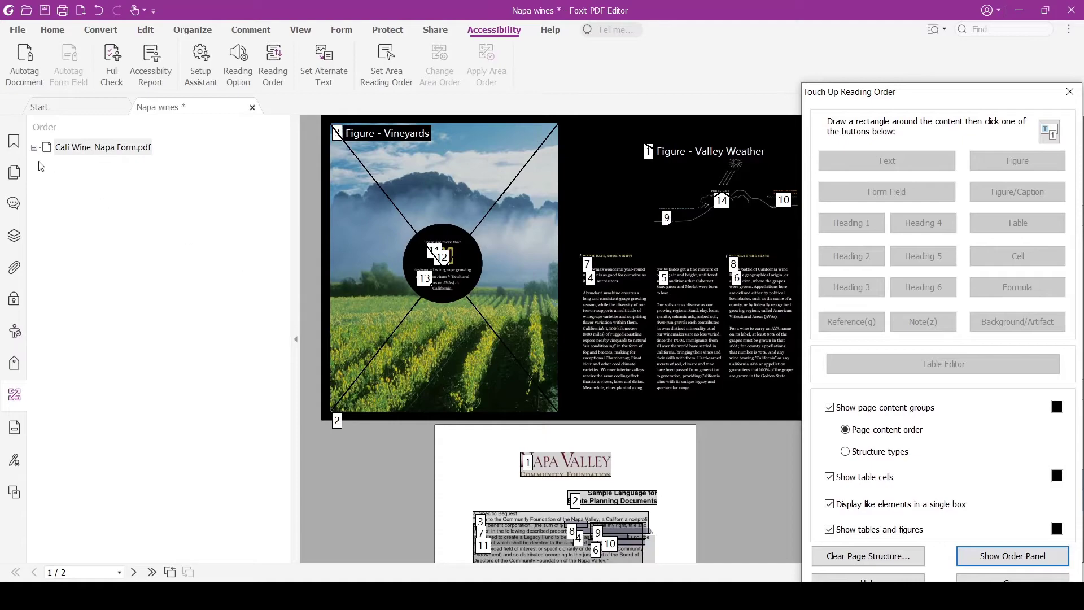
pyautogui.click(34, 148)
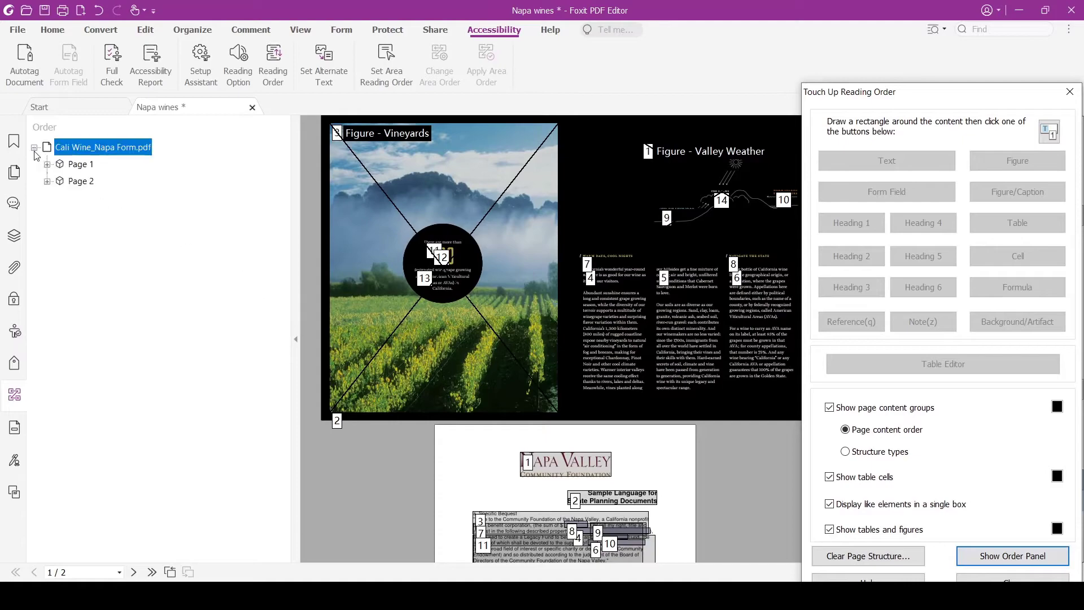
pyautogui.click(48, 164)
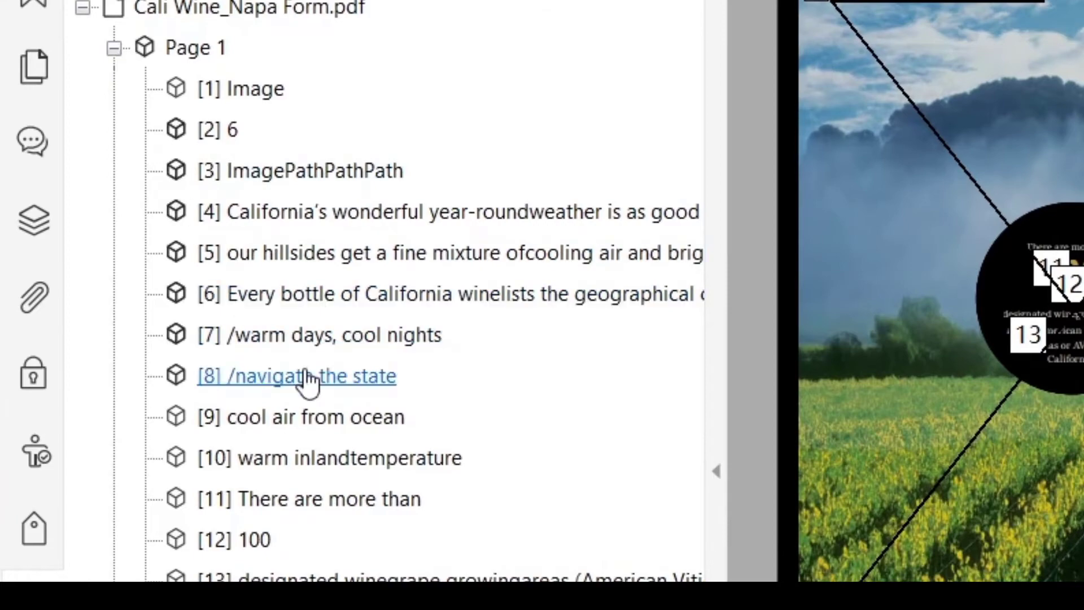
pyautogui.moveTo(307, 378); pyautogui.dragTo(270, 269)
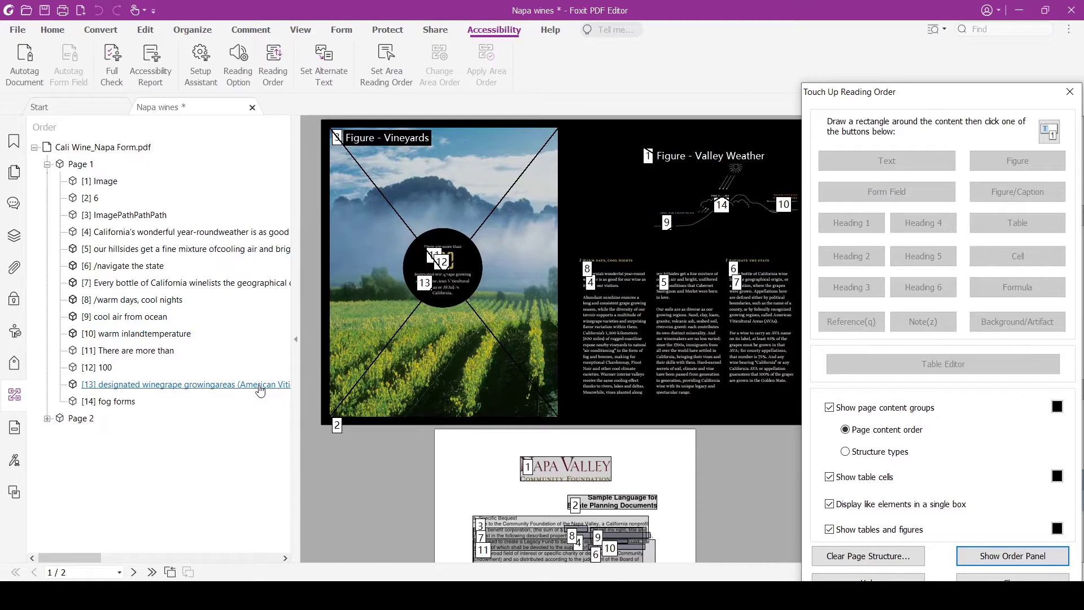
pyautogui.click(1004, 577)
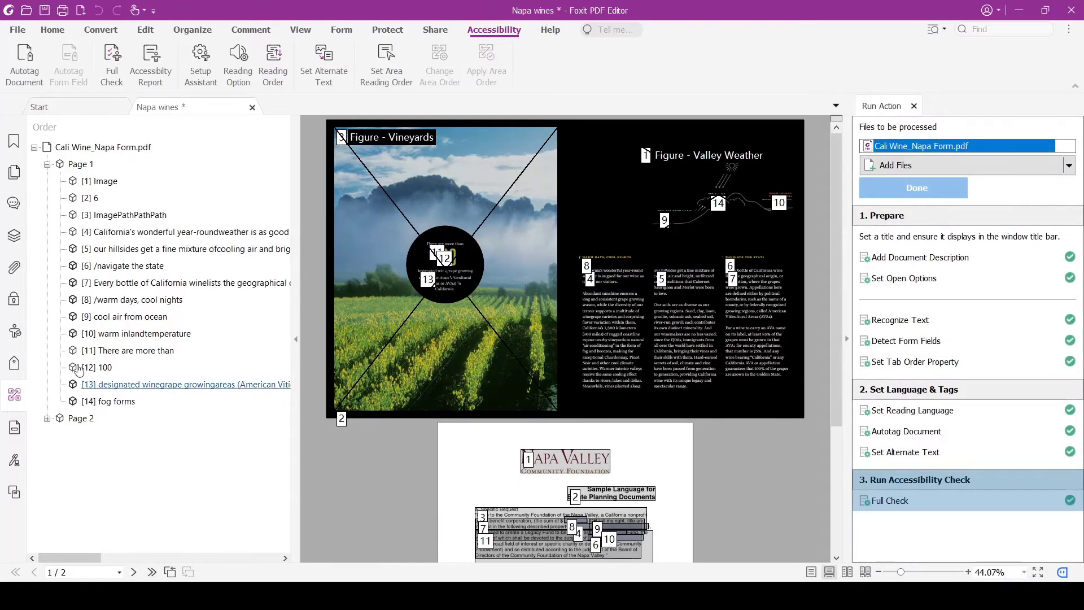
# Return to the accessibility check results and mark the Logical Reading Order rule as passed
pyautogui.click(16, 334)
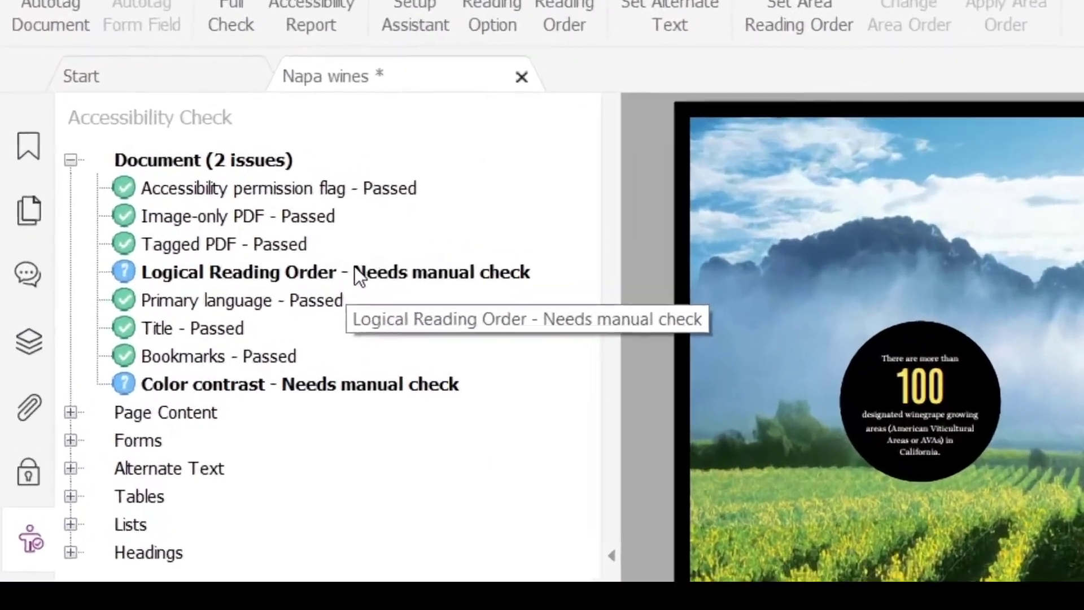
pyautogui.rightClick(355, 271)
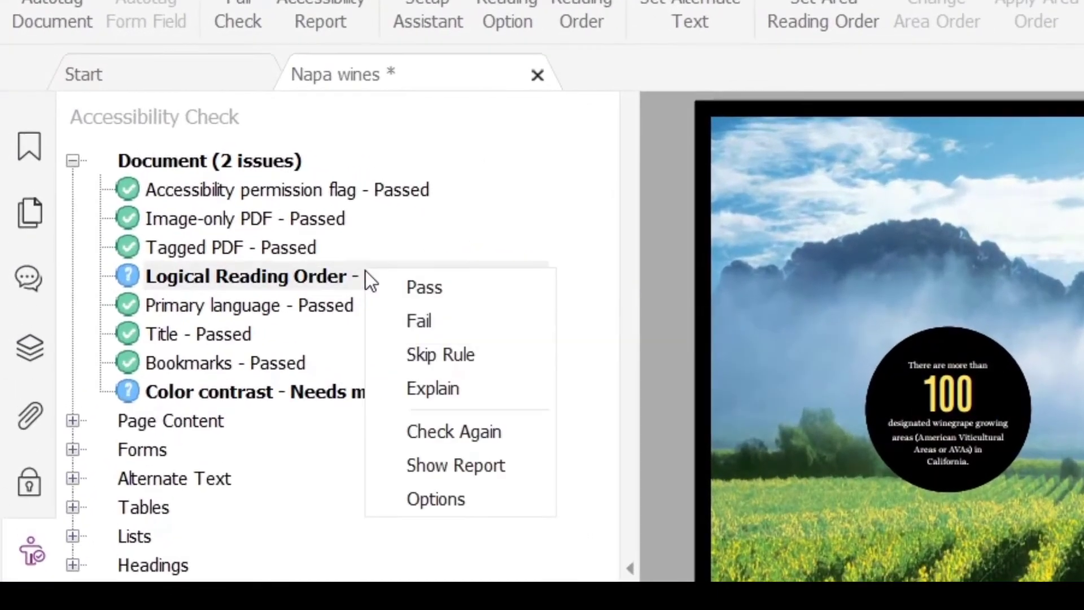
pyautogui.click(412, 282)
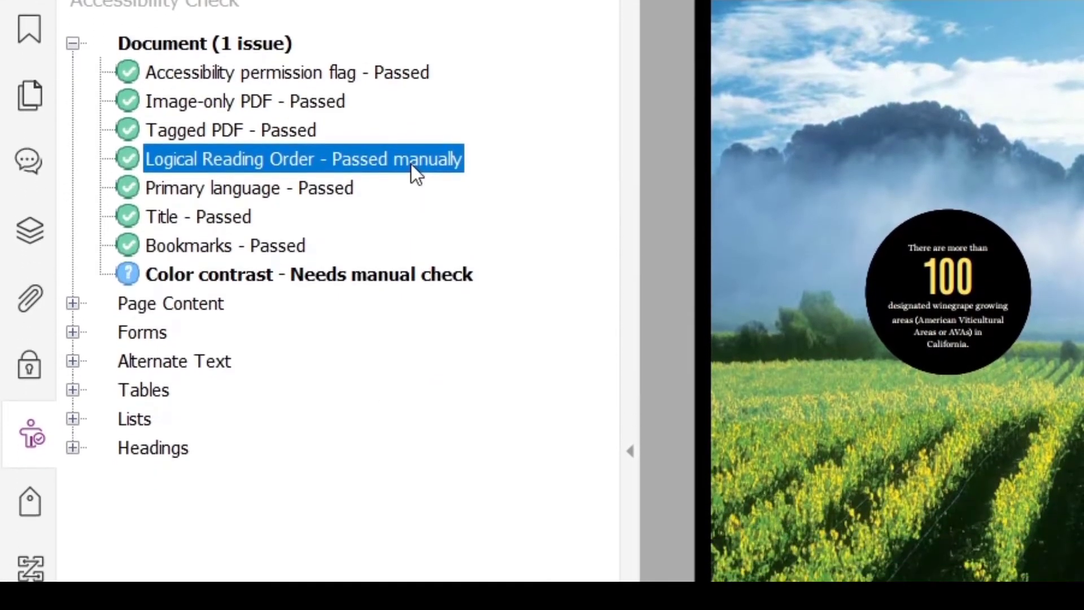
# Read the online help explanation of the Color contrast rule in the browser and return to Foxit PDF Editor
pyautogui.rightClick(452, 279)
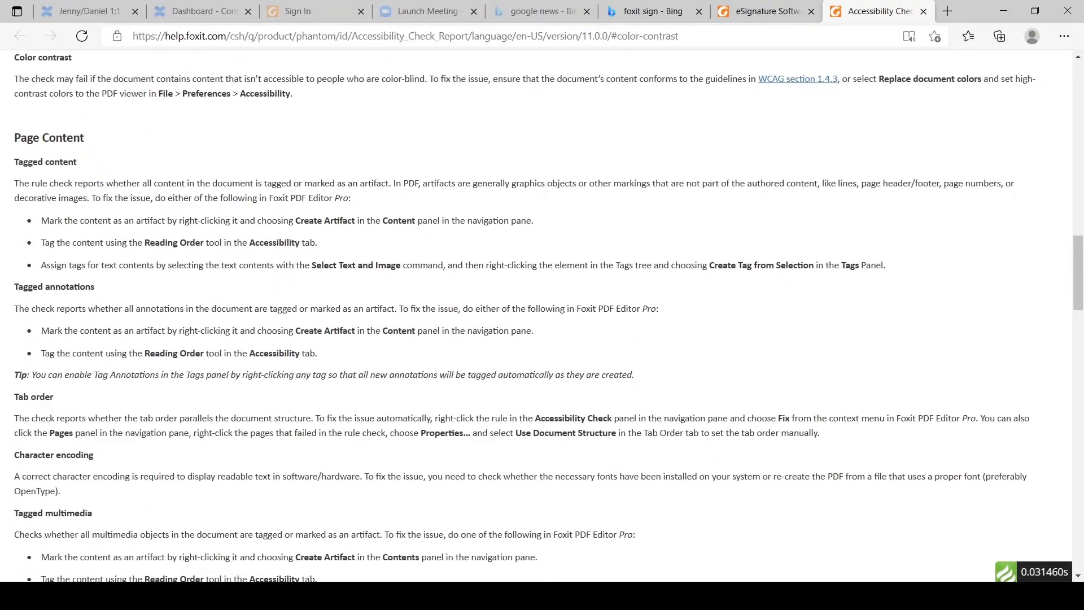
pyautogui.hotkey('alt', 'Tab')
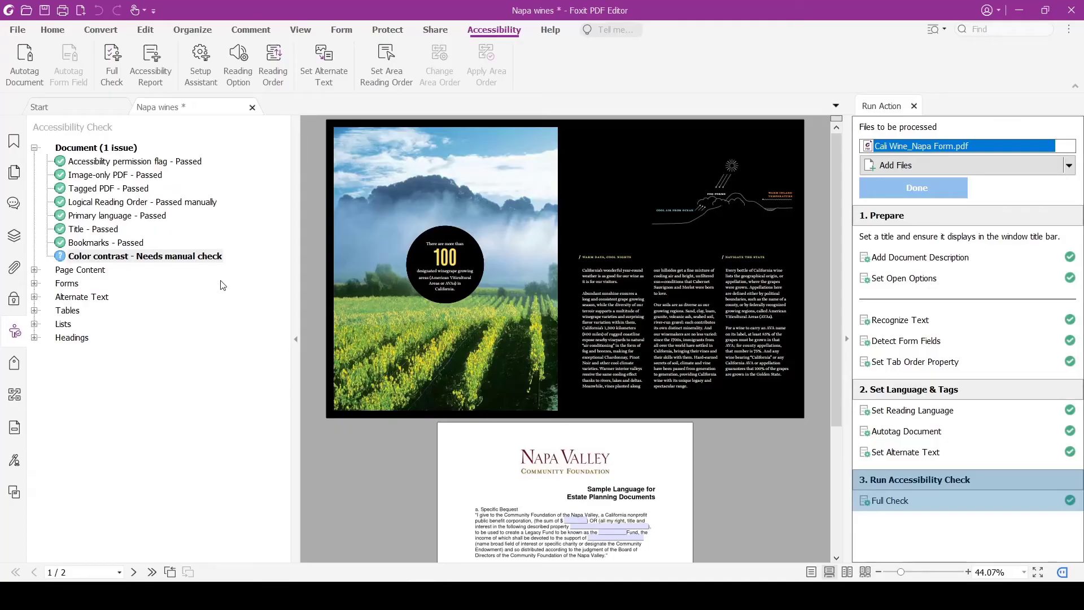
# Try replacing the document colors in the accessibility preferences, look through the high-contrast color combinations and switch the replacement off again
pyautogui.click(19, 34)
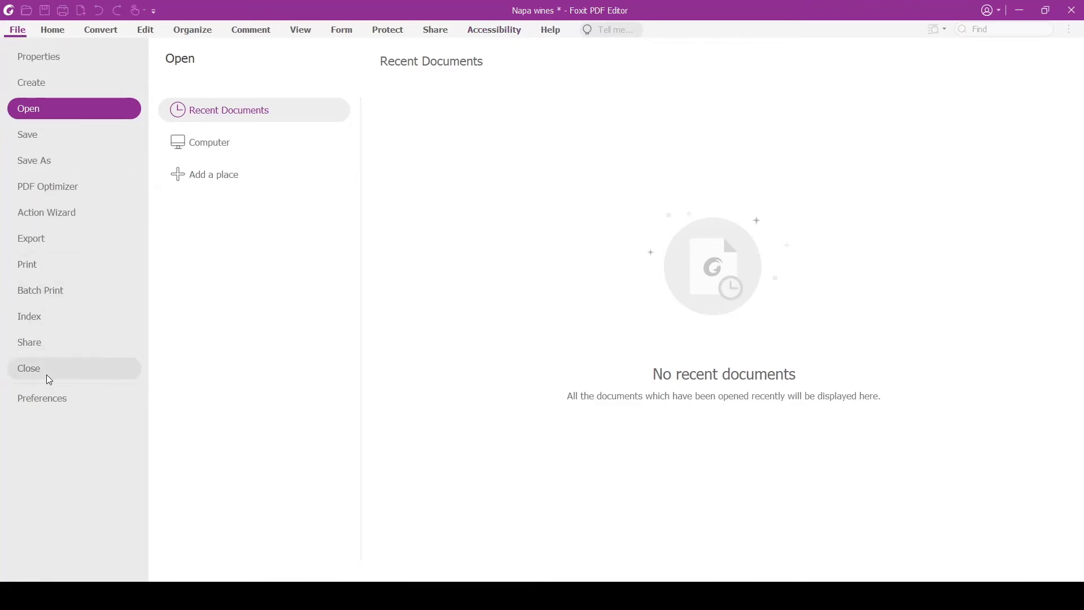
pyautogui.click(48, 398)
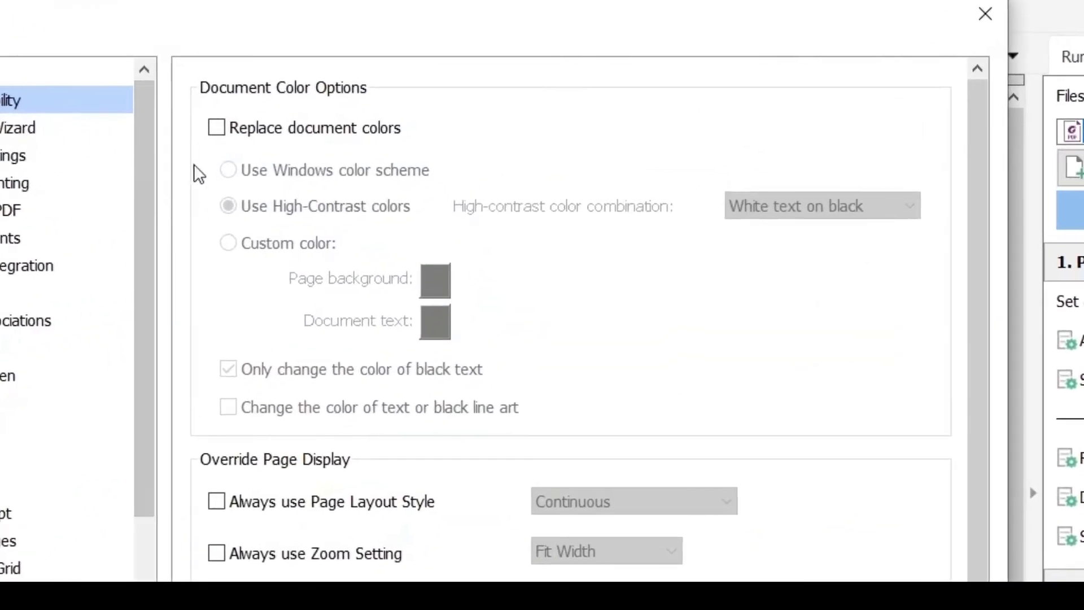
pyautogui.click(217, 128)
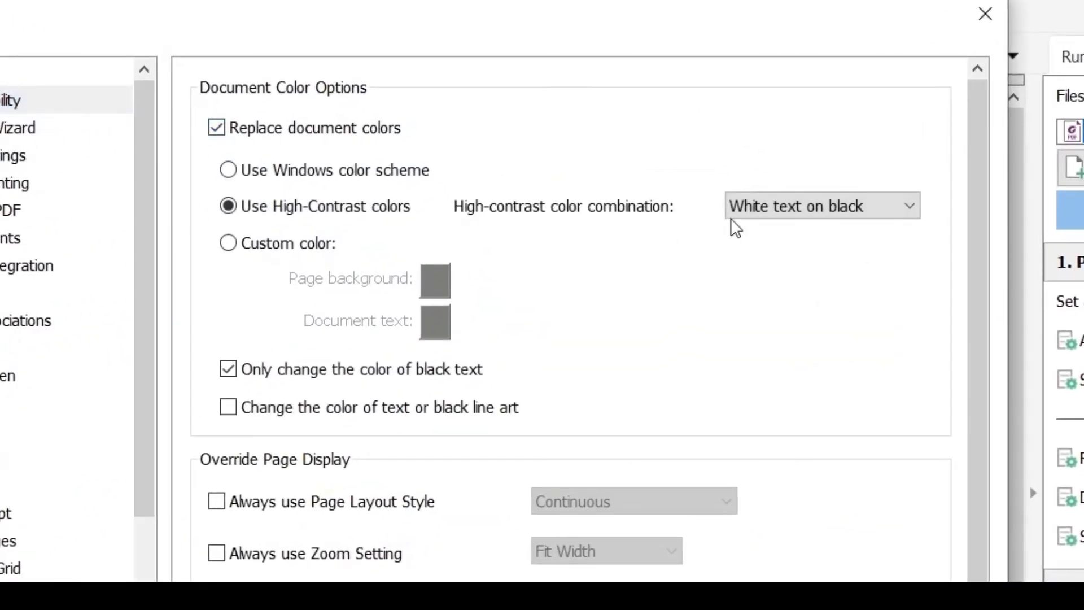
pyautogui.click(912, 208)
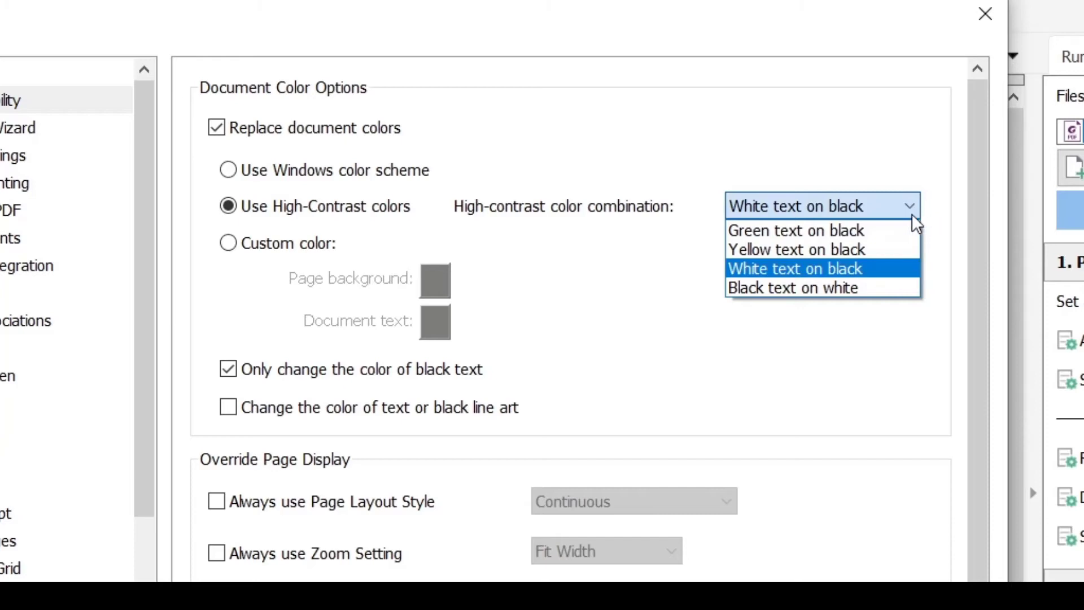
pyautogui.click(906, 215)
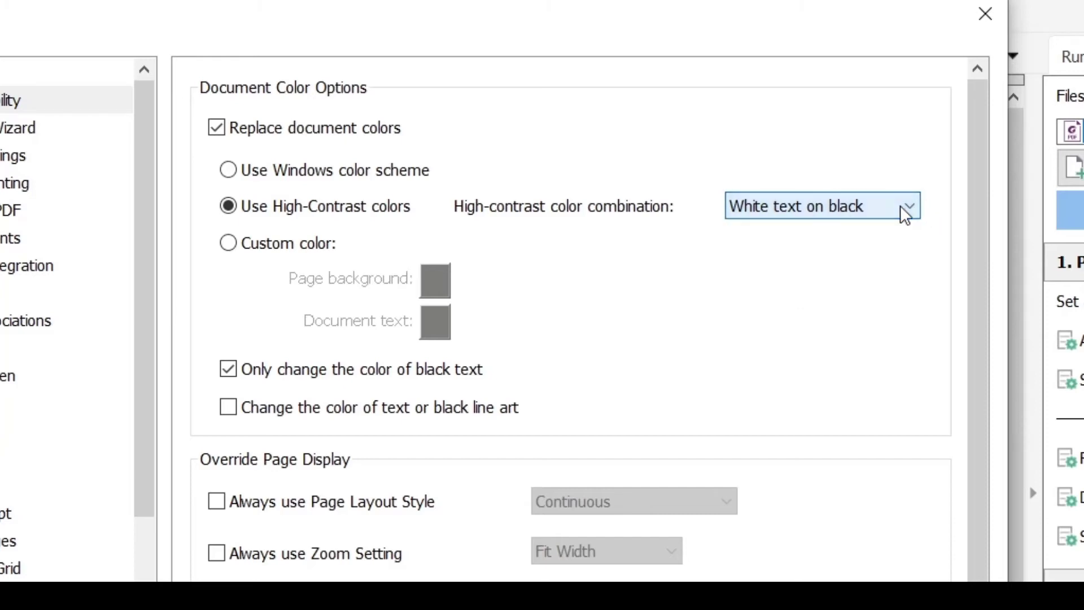
pyautogui.click(219, 131)
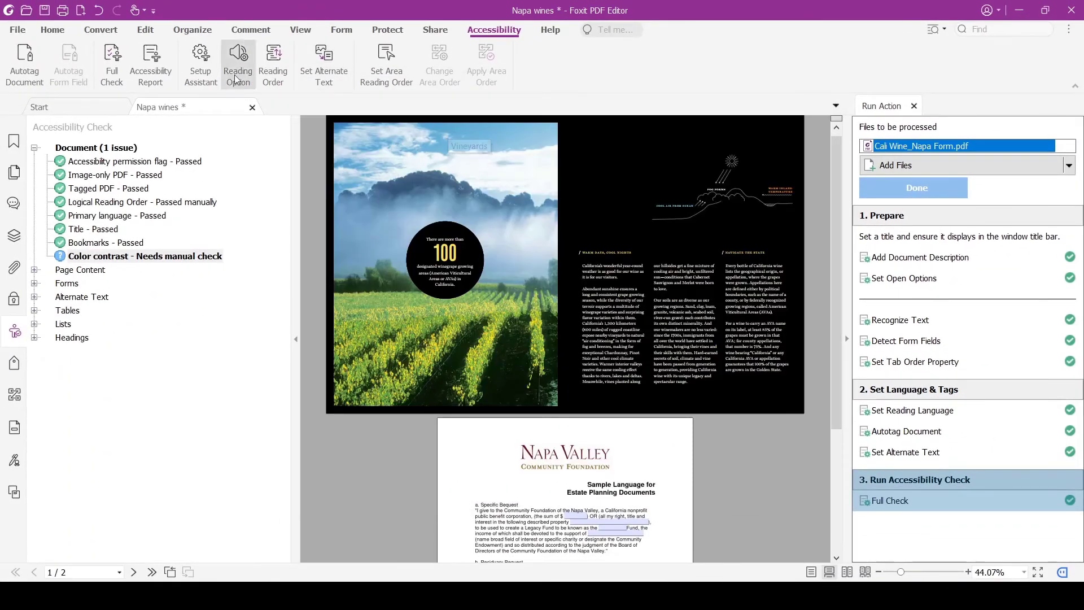
# Edit the diagram's text on page 1: recolor the "Warm Inland Temperature" label white and select all of the "Cool Air From Ocean" label
pyautogui.click(139, 34)
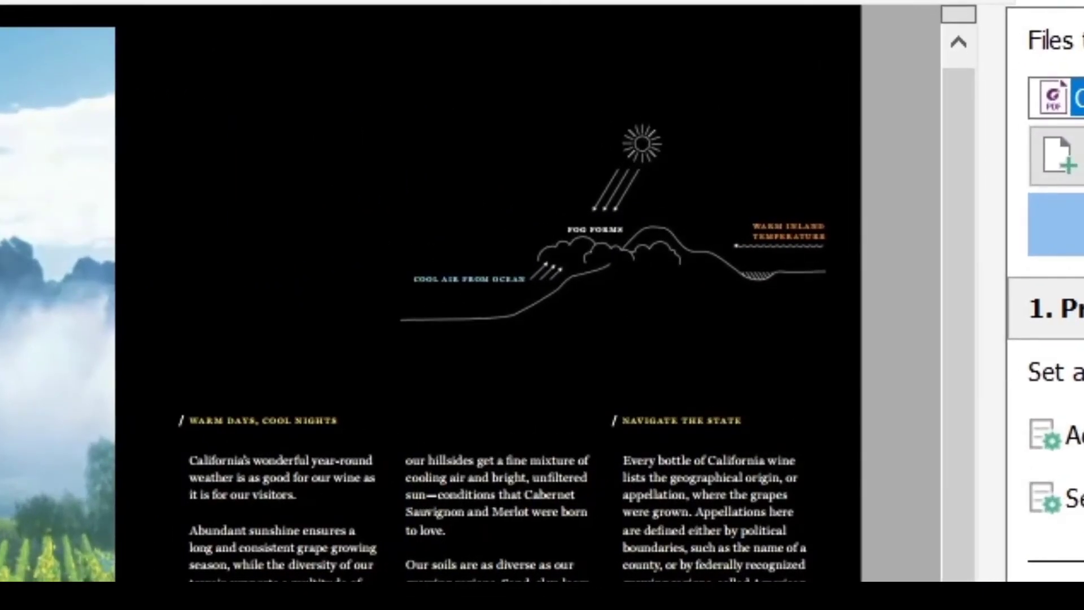
pyautogui.click(82, 65)
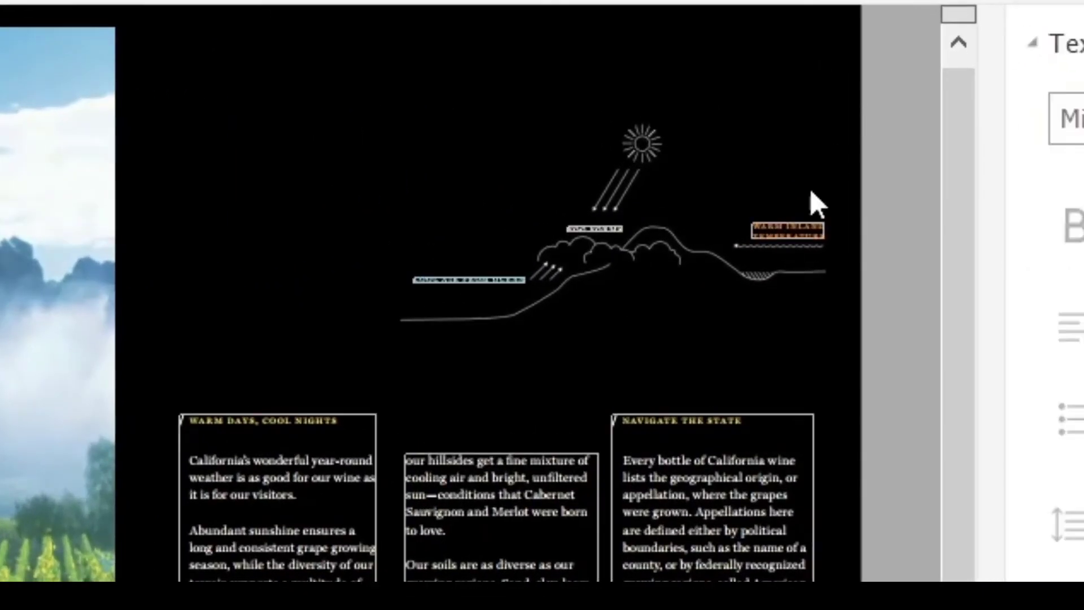
pyautogui.click(808, 230)
pyautogui.hotkey('ctrl', 'a')
pyautogui.click(488, 278)
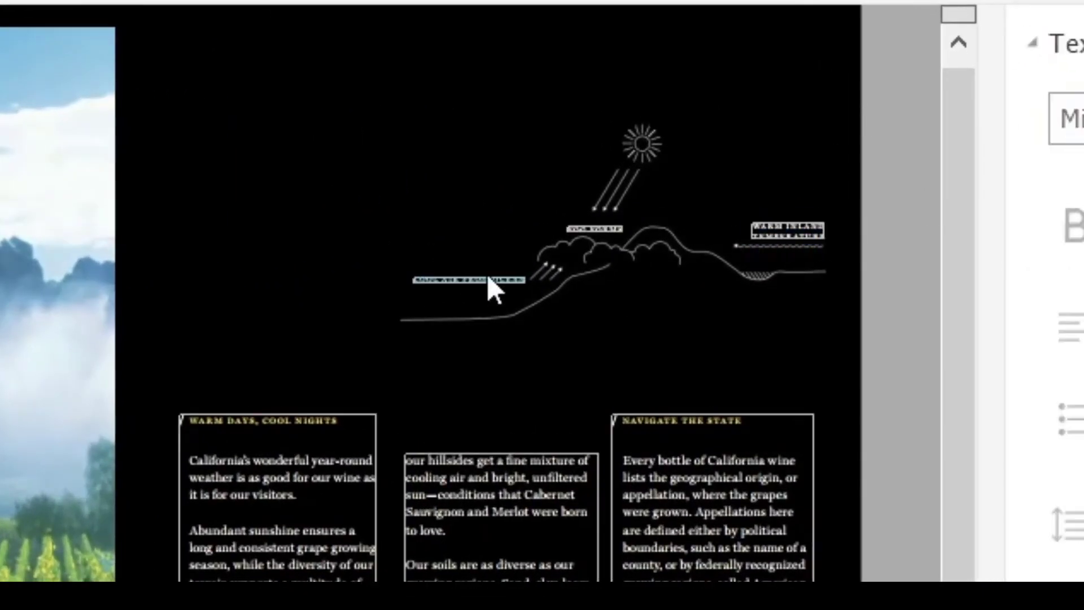
pyautogui.click(464, 276)
pyautogui.hotkey('ctrl', 'a')
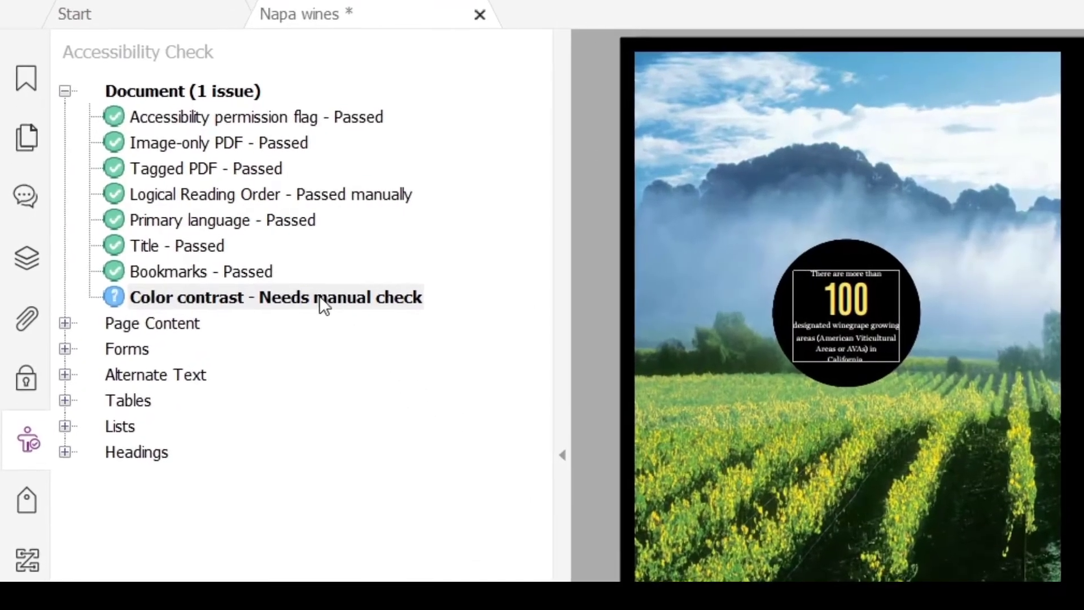
# Mark the Color contrast rule as passed and expand the Page Content, Forms, Alternate Text, Tables and Lists results
pyautogui.rightClick(317, 299)
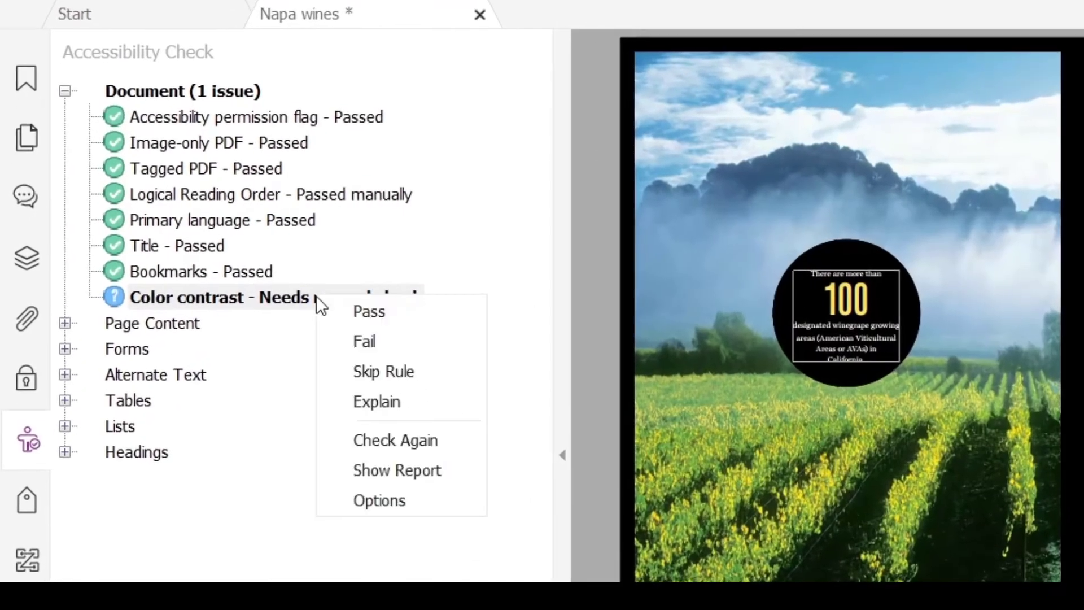
pyautogui.click(378, 317)
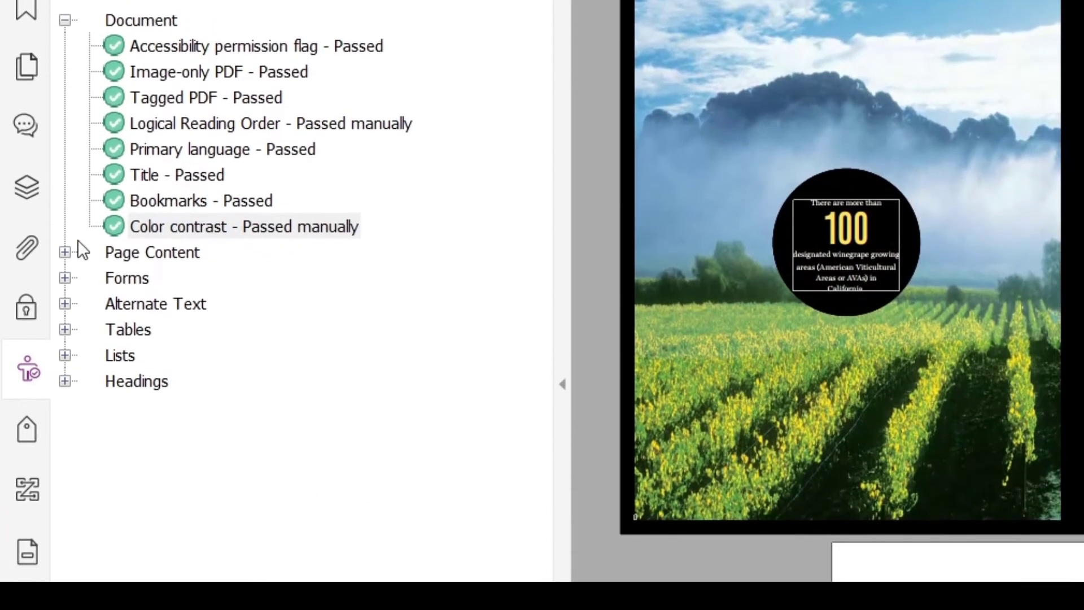
pyautogui.click(65, 323)
pyautogui.click(65, 227)
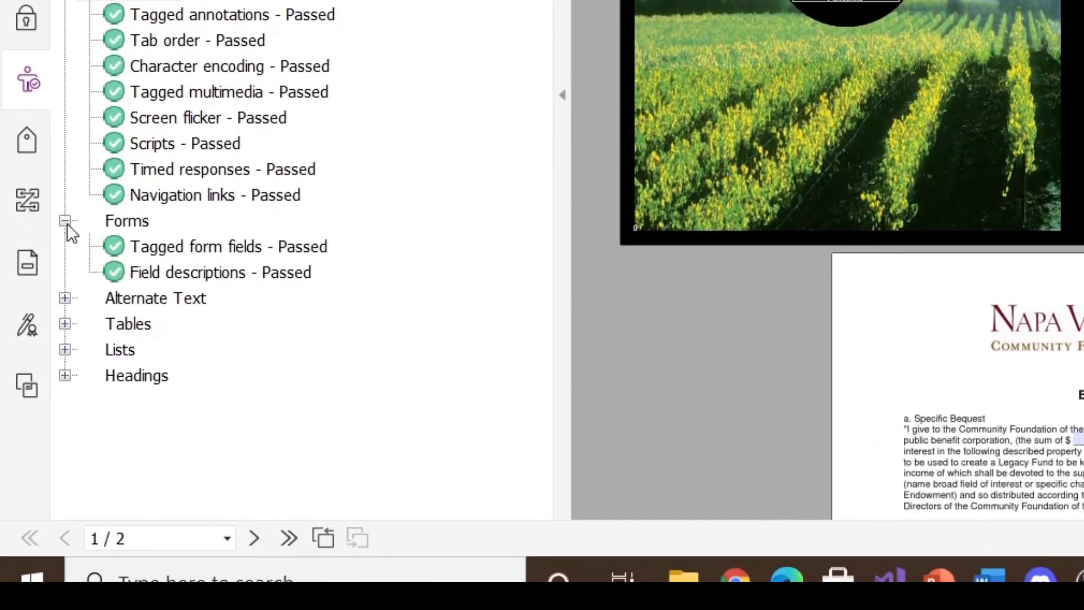
pyautogui.click(66, 305)
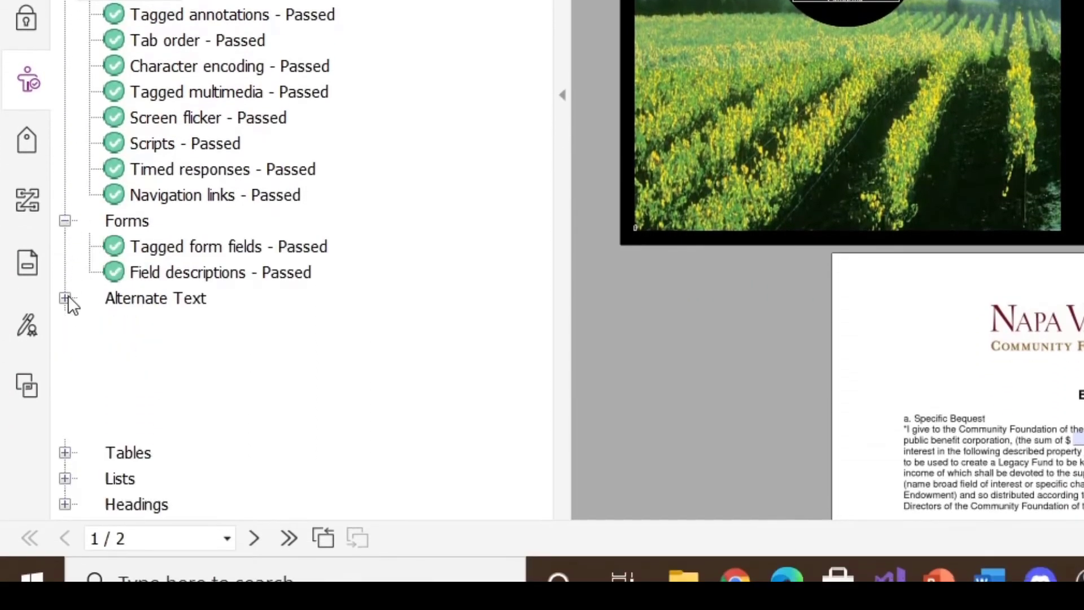
pyautogui.click(66, 452)
pyautogui.click(65, 483)
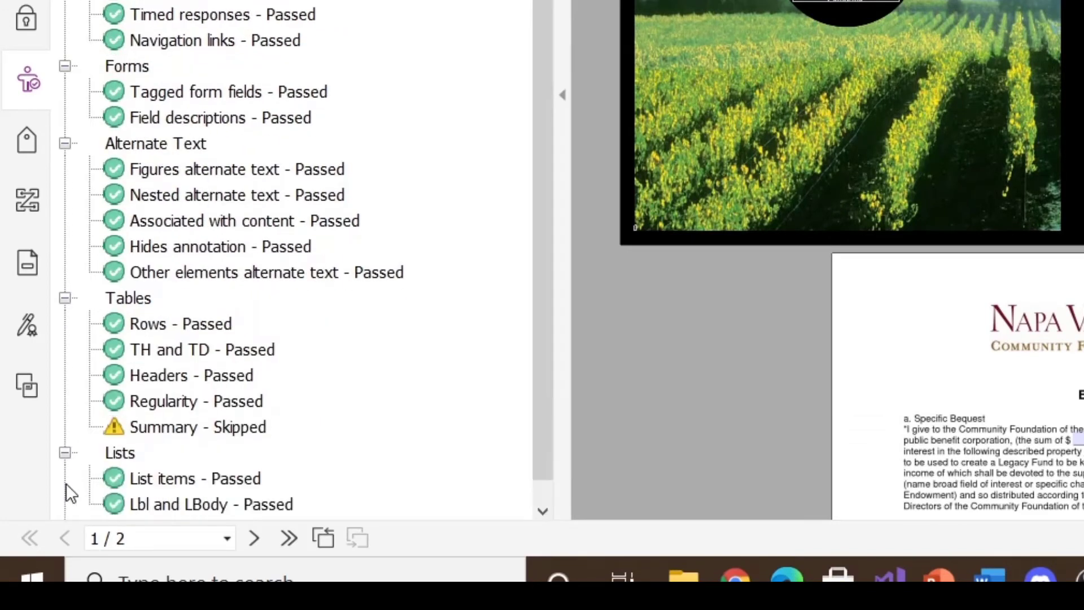
# Expand the Headings results of the accessibility check and resolve the skipped Summary rule under Tables
pyautogui.click(66, 504)
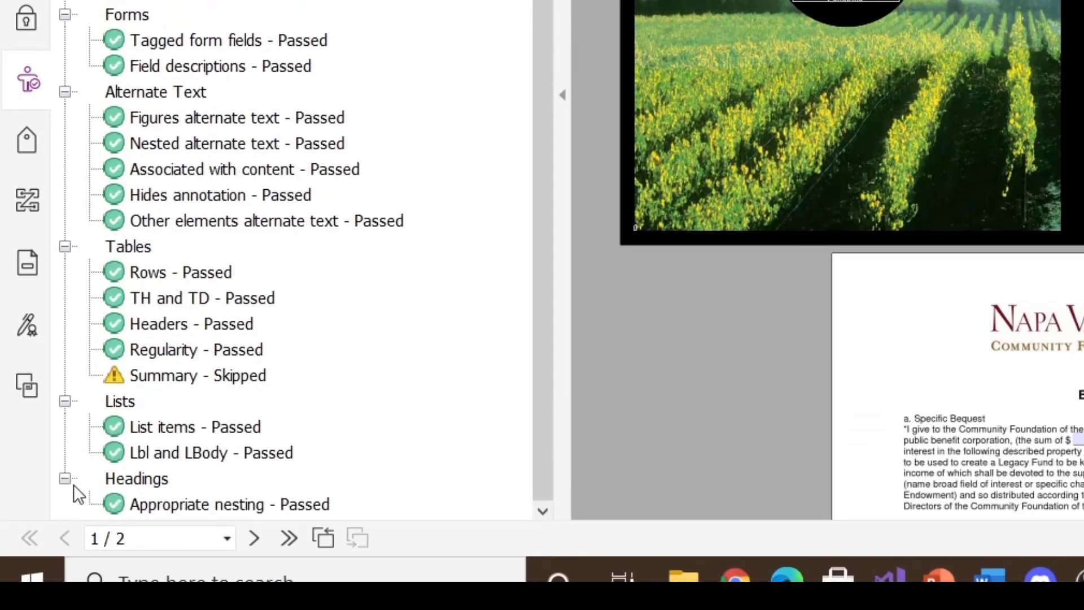
pyautogui.rightClick(183, 375)
pyautogui.click(223, 384)
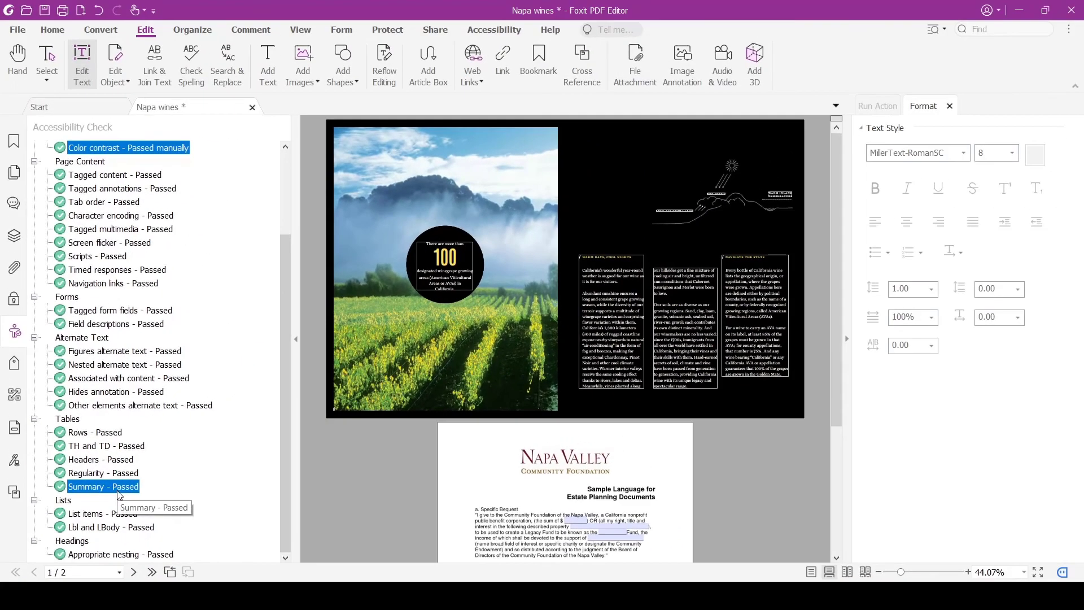
# Activate the Read feature so the document can be read aloud
pyautogui.scroll(-5, 363, 473)
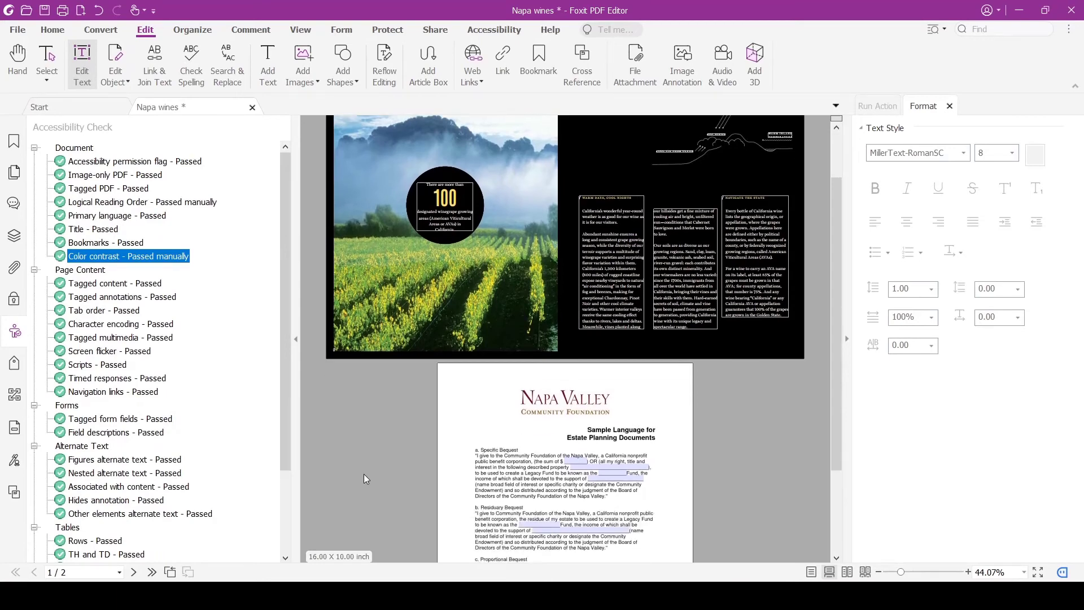
pyautogui.scroll(-1, 364, 473)
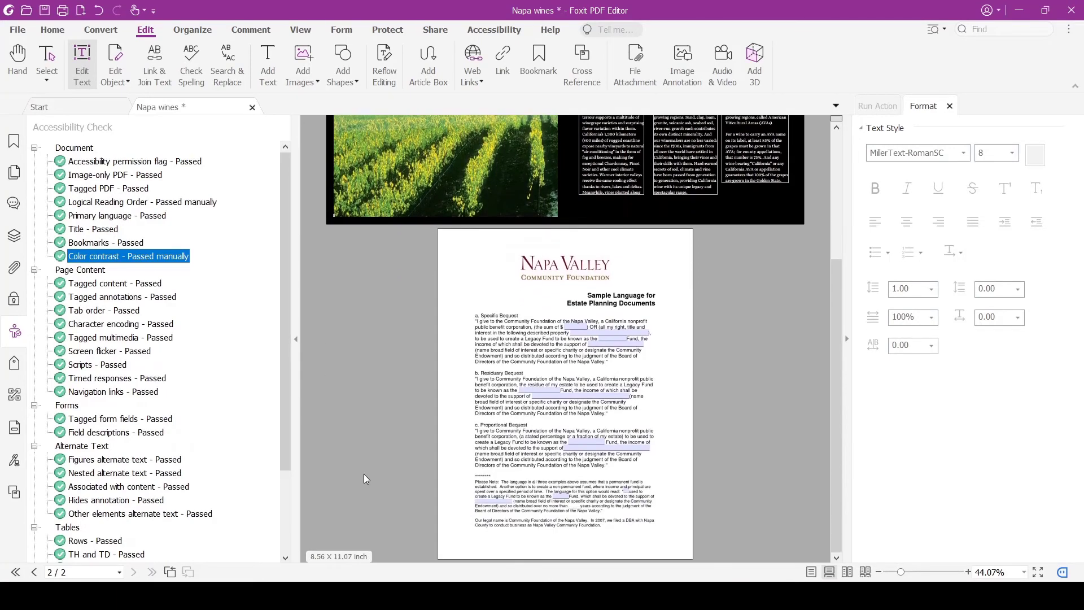
pyautogui.scroll(3, 364, 473)
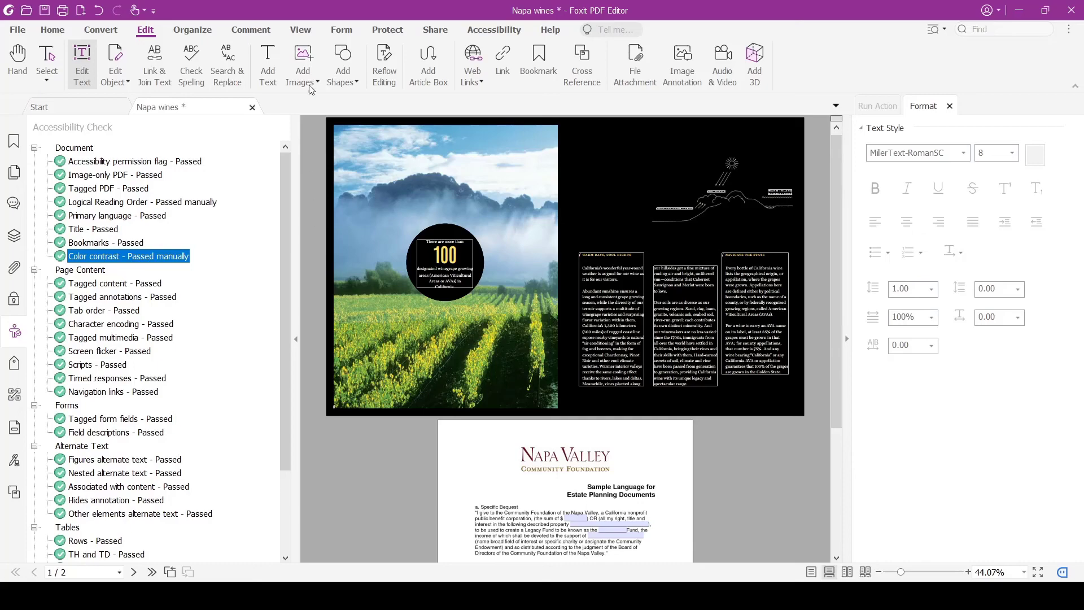
pyautogui.click(298, 30)
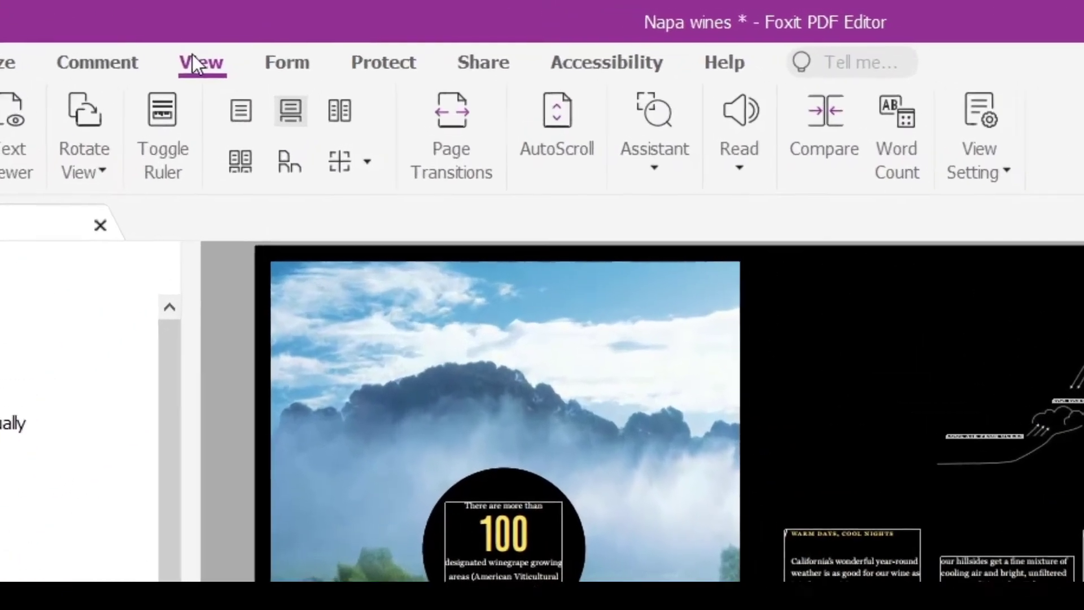
pyautogui.click(742, 163)
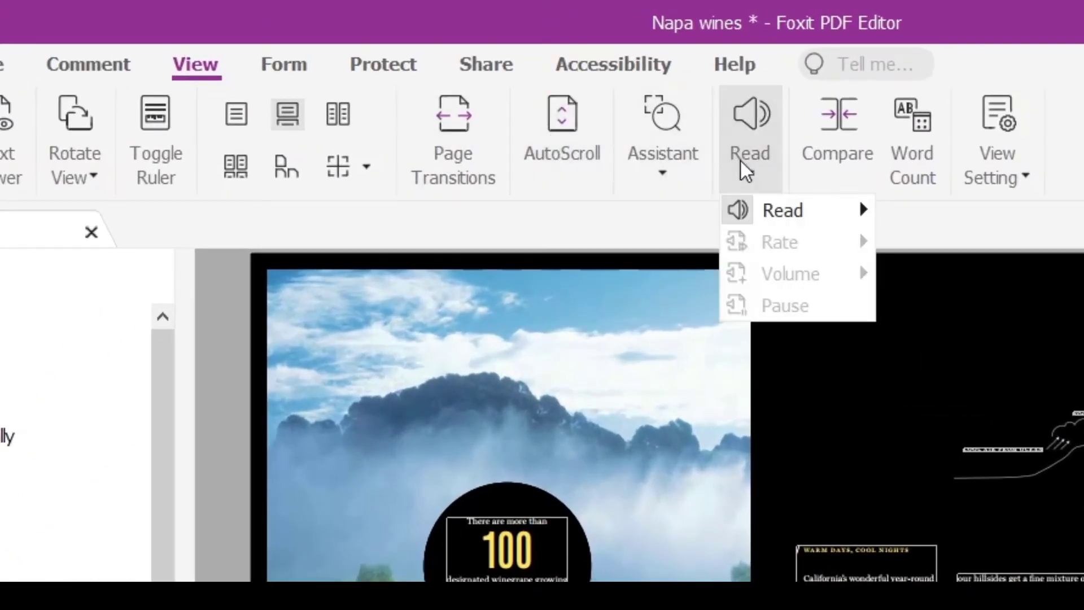
pyautogui.moveTo(804, 214)
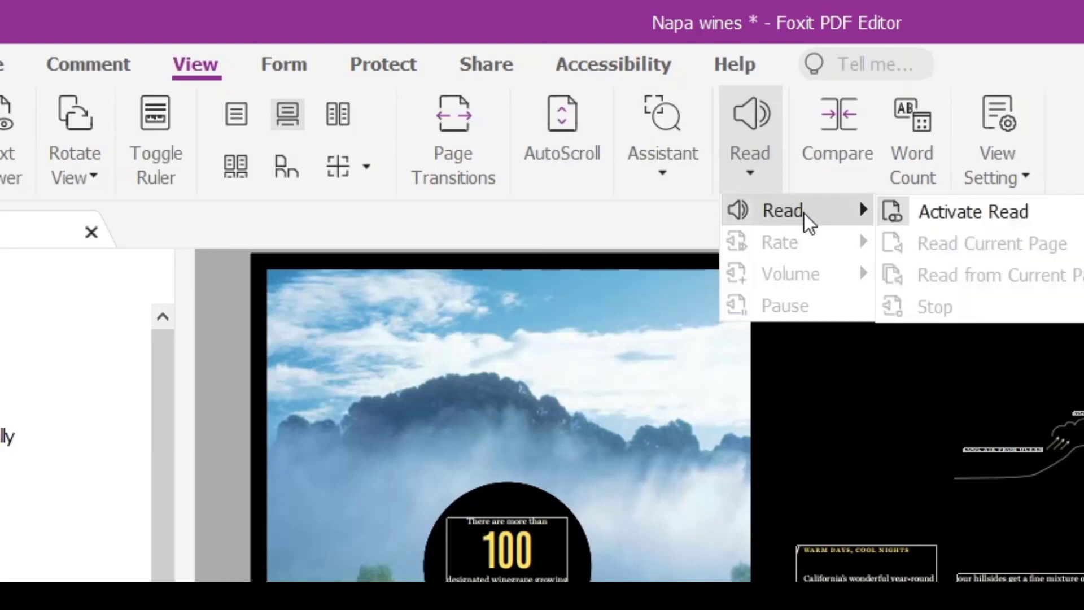
pyautogui.click(949, 215)
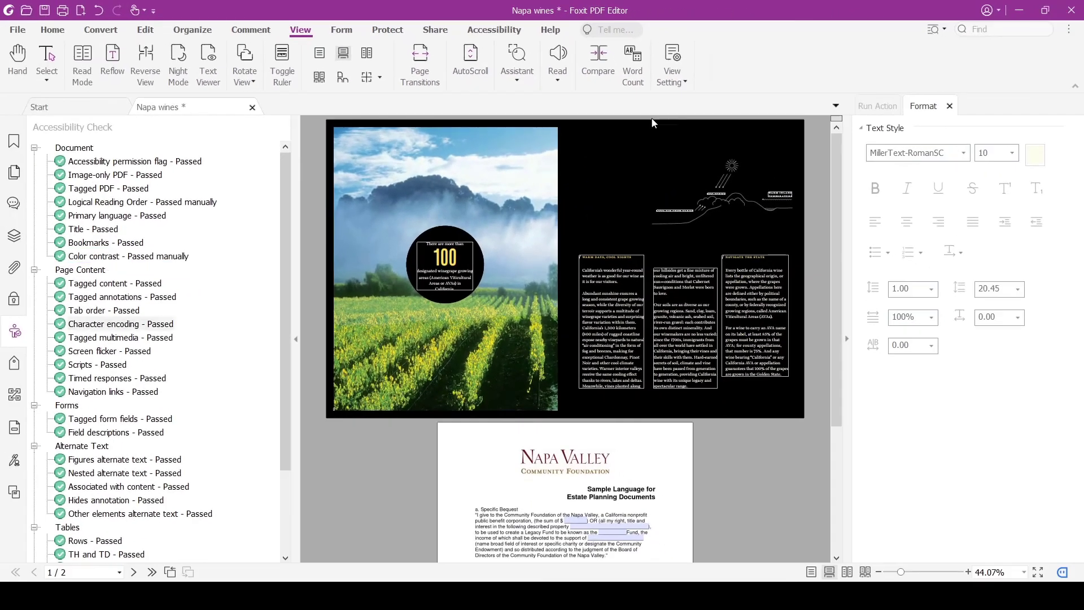